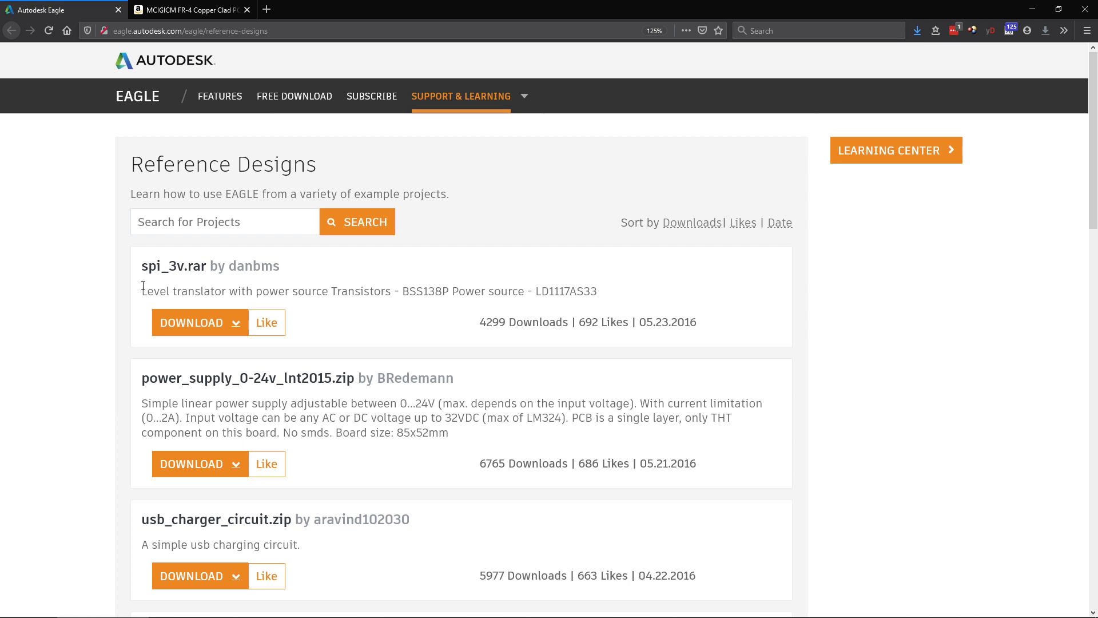
In Layer settings, hide all layers, then show only Top, Pads and Vias, leaving Bottom hidden
left_click_drag(143, 286, 223, 293)
left_click(223, 293)
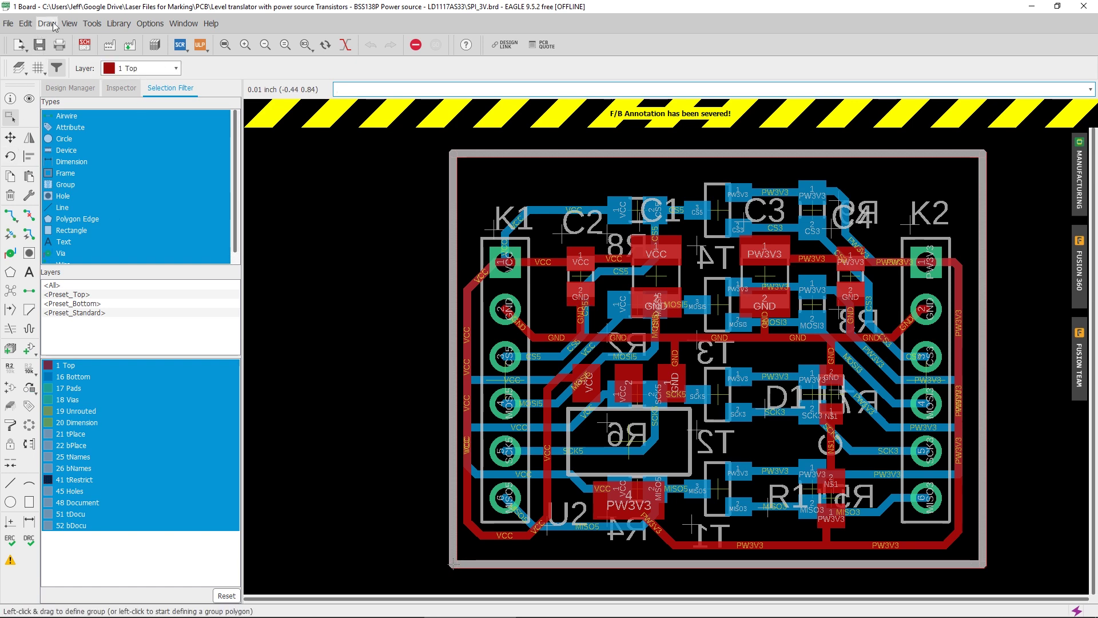
left_click(70, 23)
left_click(85, 45)
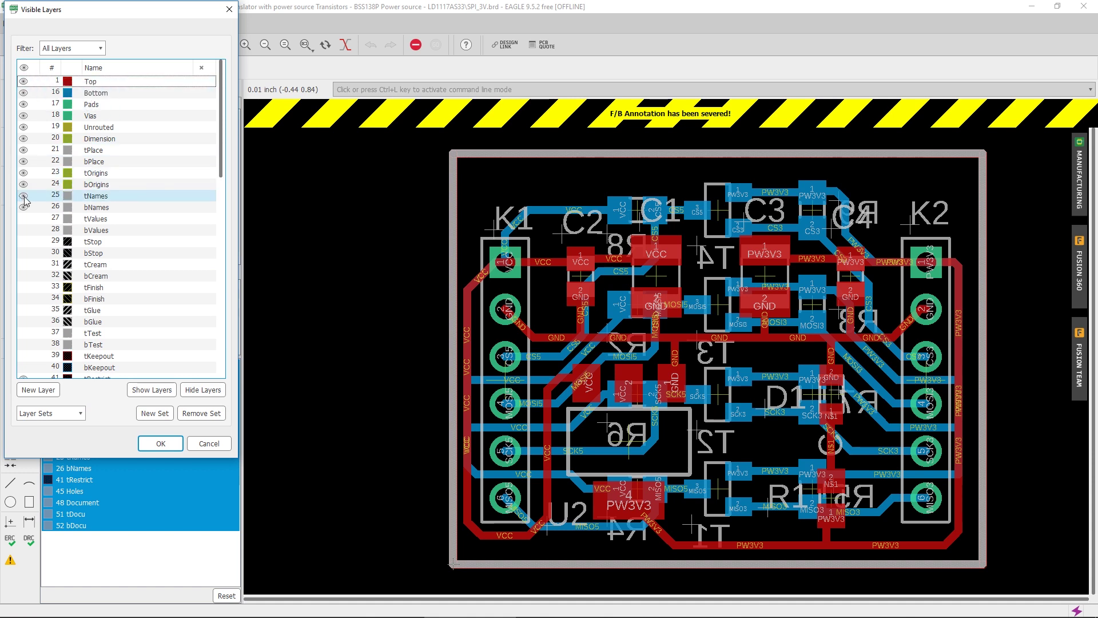
left_click(195, 391)
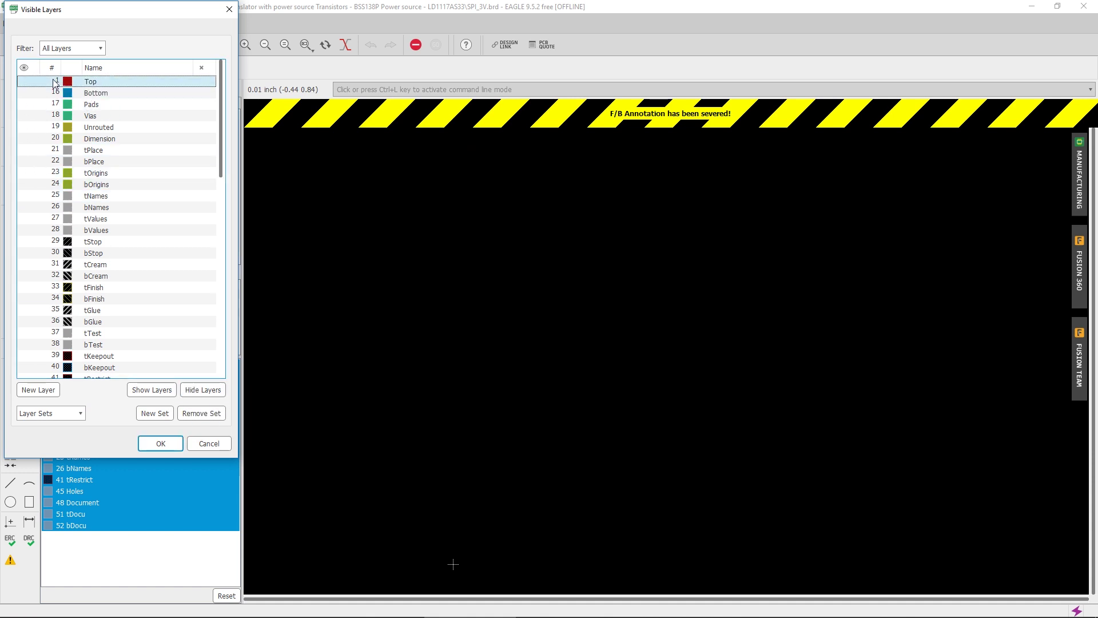
left_click(23, 83)
left_click(23, 92)
left_click(23, 104)
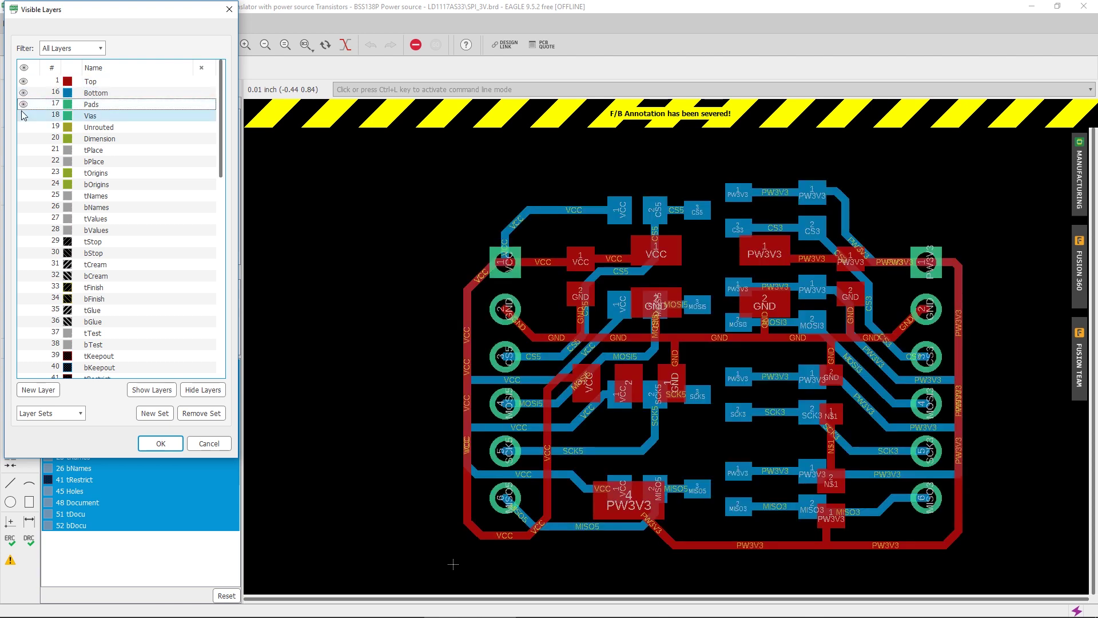
left_click(23, 116)
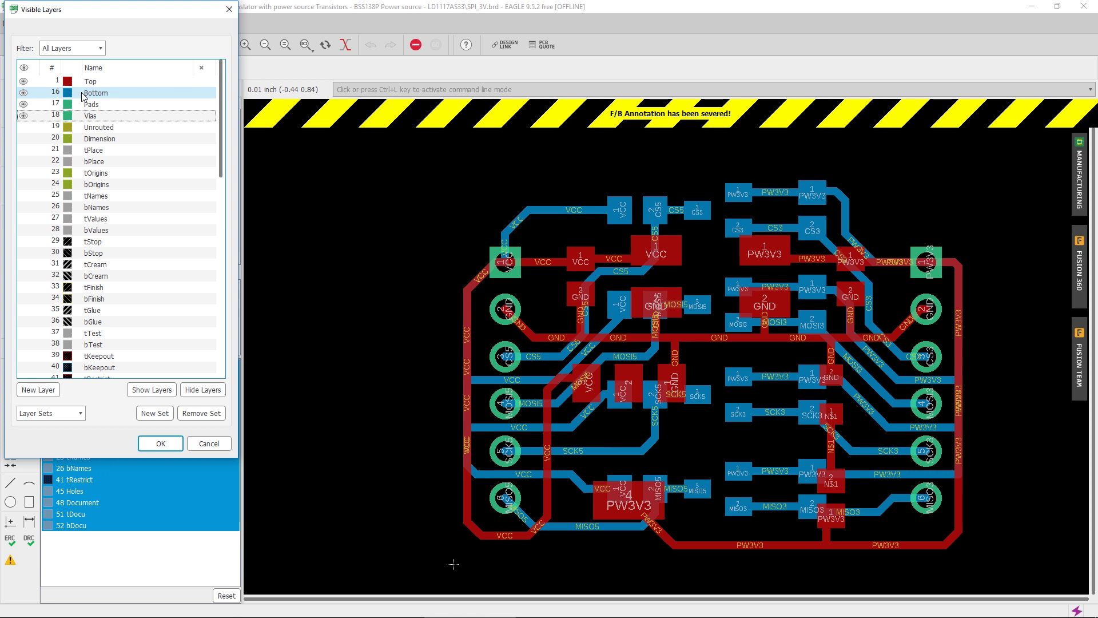
left_click(23, 93)
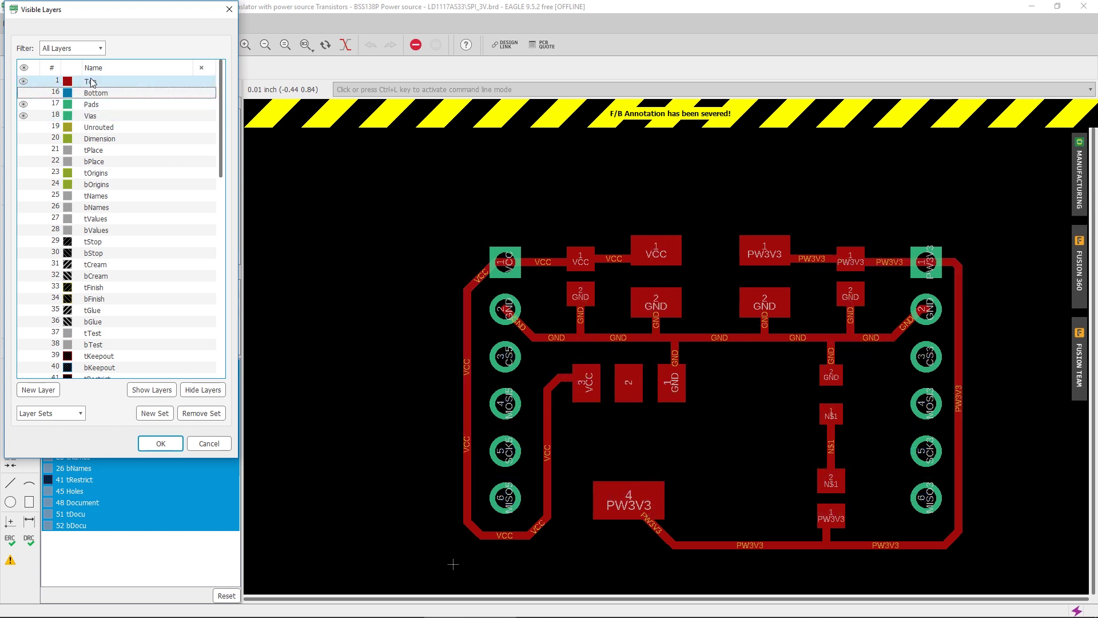
left_click(158, 443)
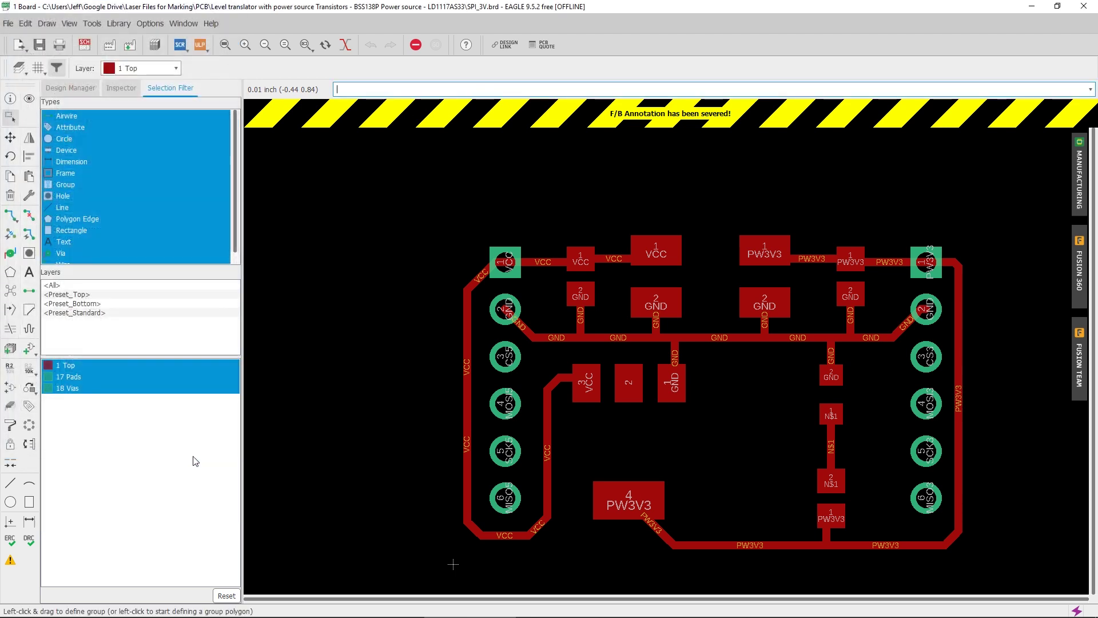
Preview the board in the Manufacturing panel, moving and enlarging the preview for a closer look
left_click(1080, 183)
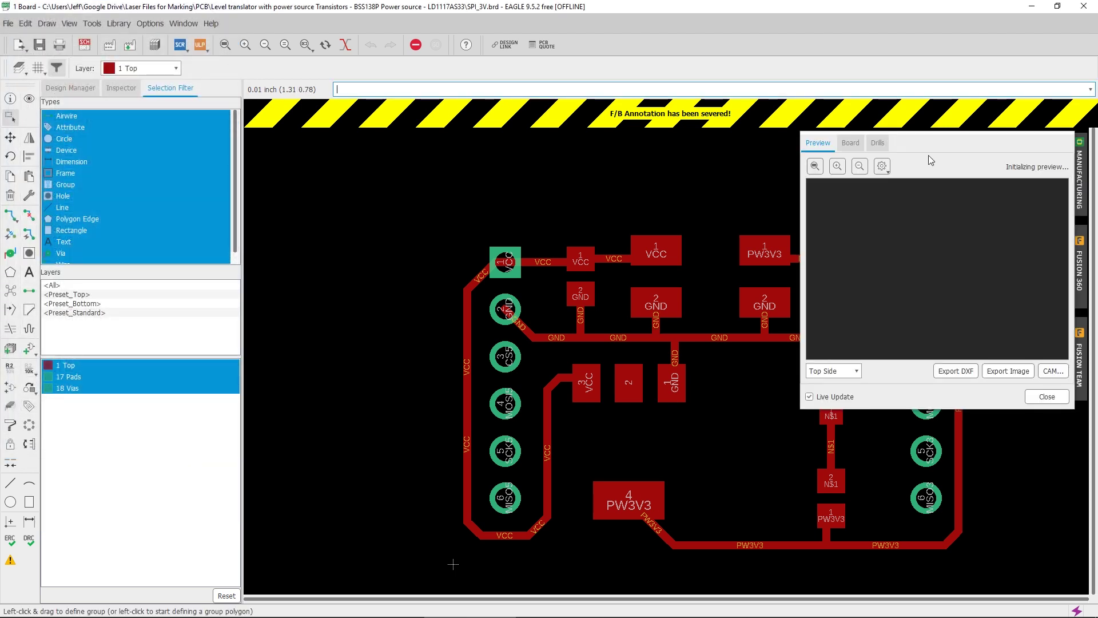
left_click_drag(927, 142, 429, 154)
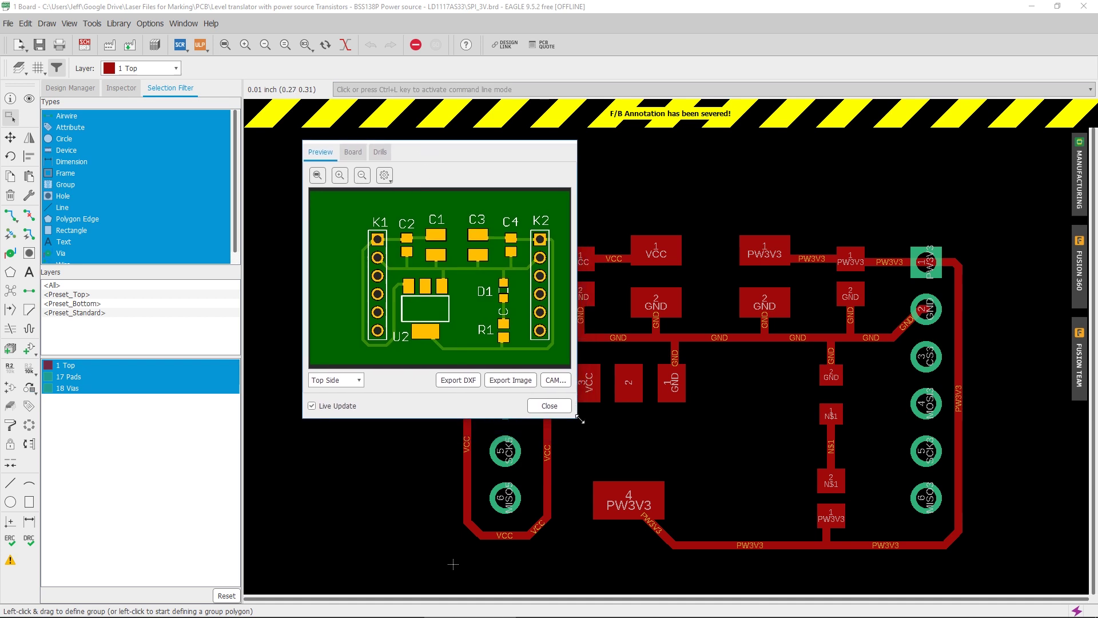
left_click_drag(578, 420, 913, 562)
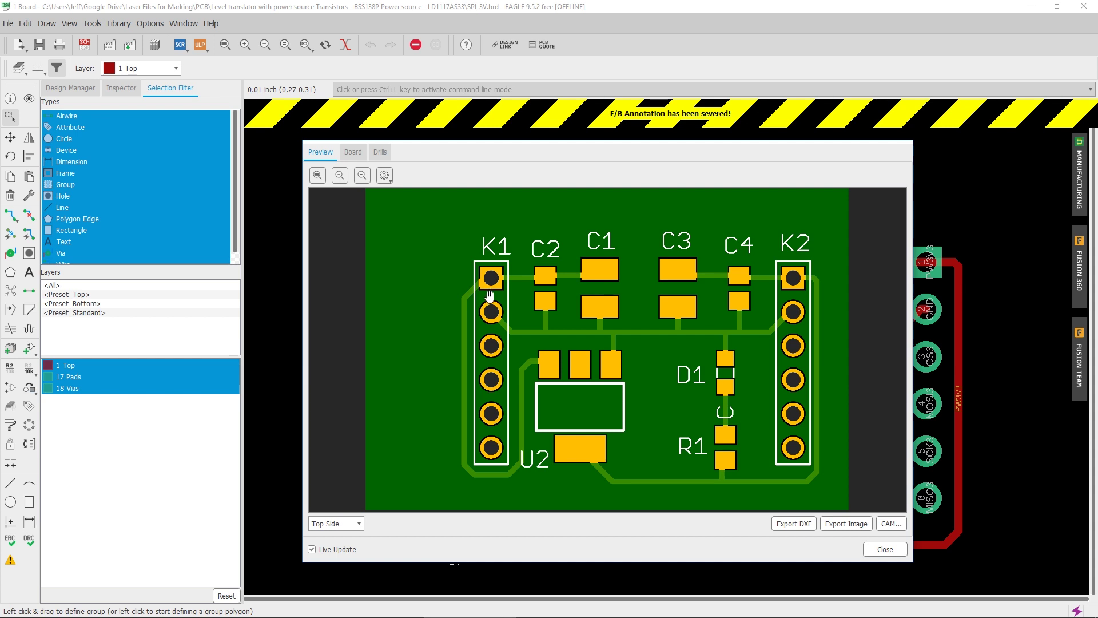
left_click(886, 550)
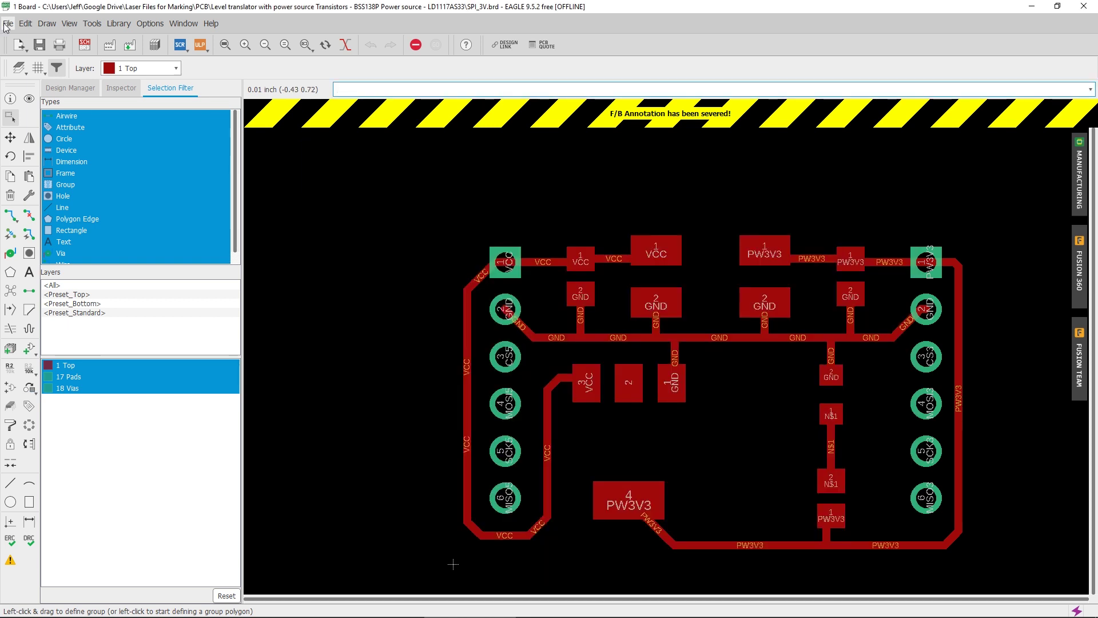
Bring up the Print settings and the list of available printers
left_click(6, 24)
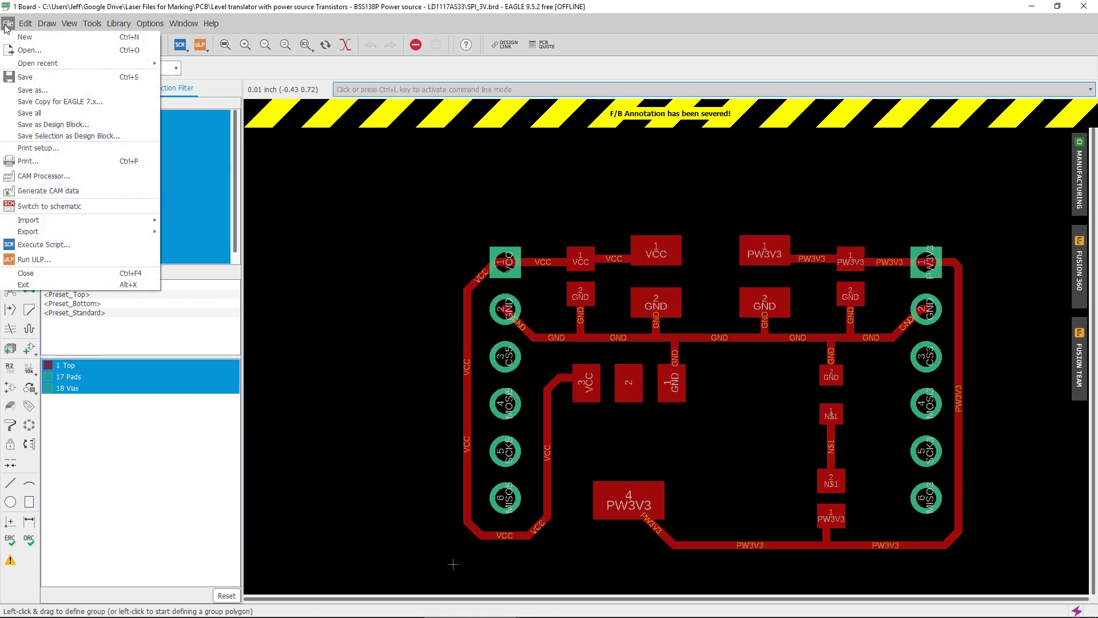
left_click(37, 160)
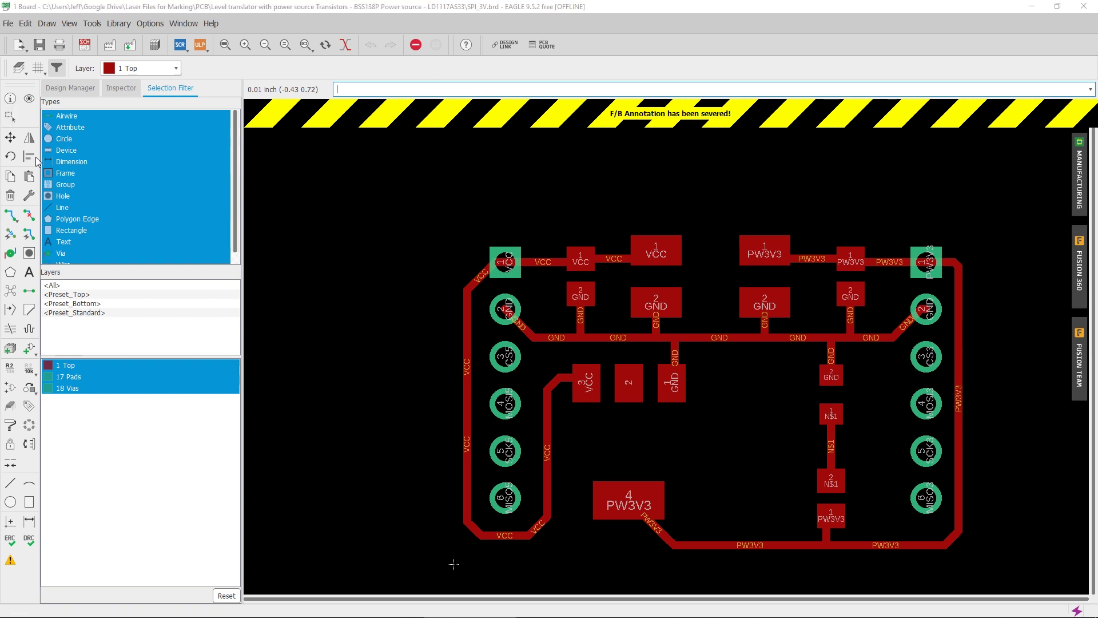
left_click(69, 38)
Keep Microsoft Print to PDF, then delete the second and third clip groups, including the file-path caption
left_click(92, 38)
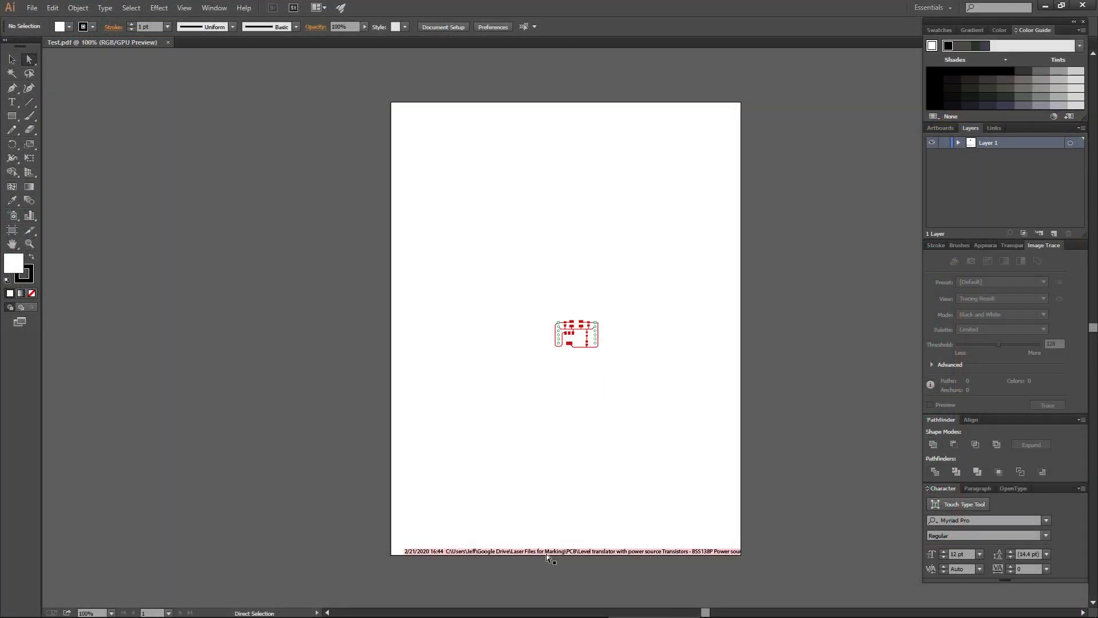
left_click_drag(665, 269, 447, 422)
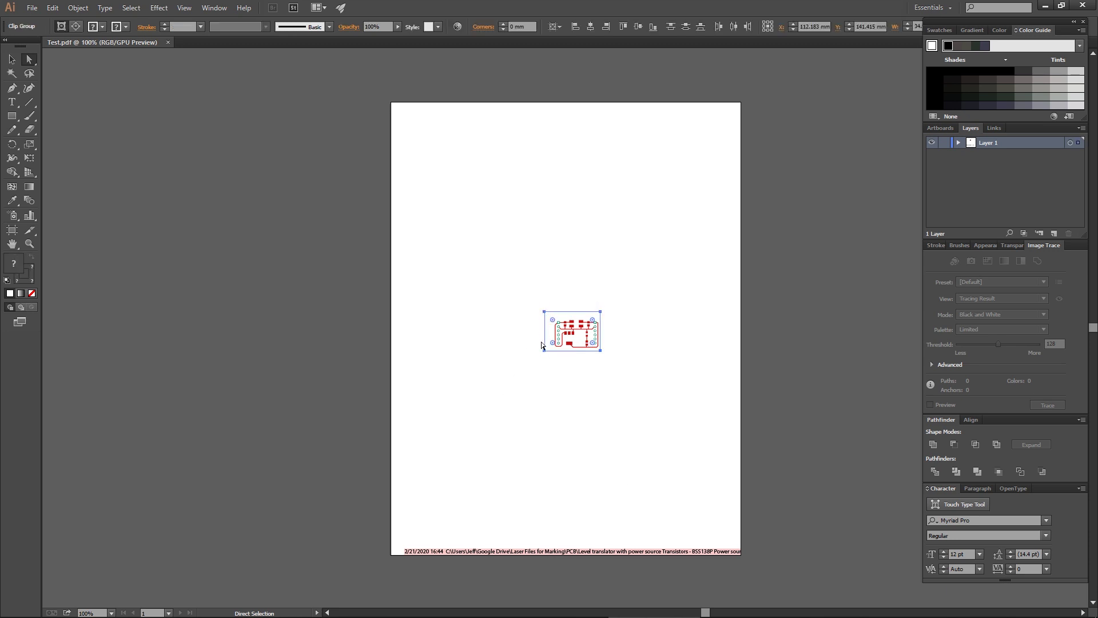
left_click(958, 143)
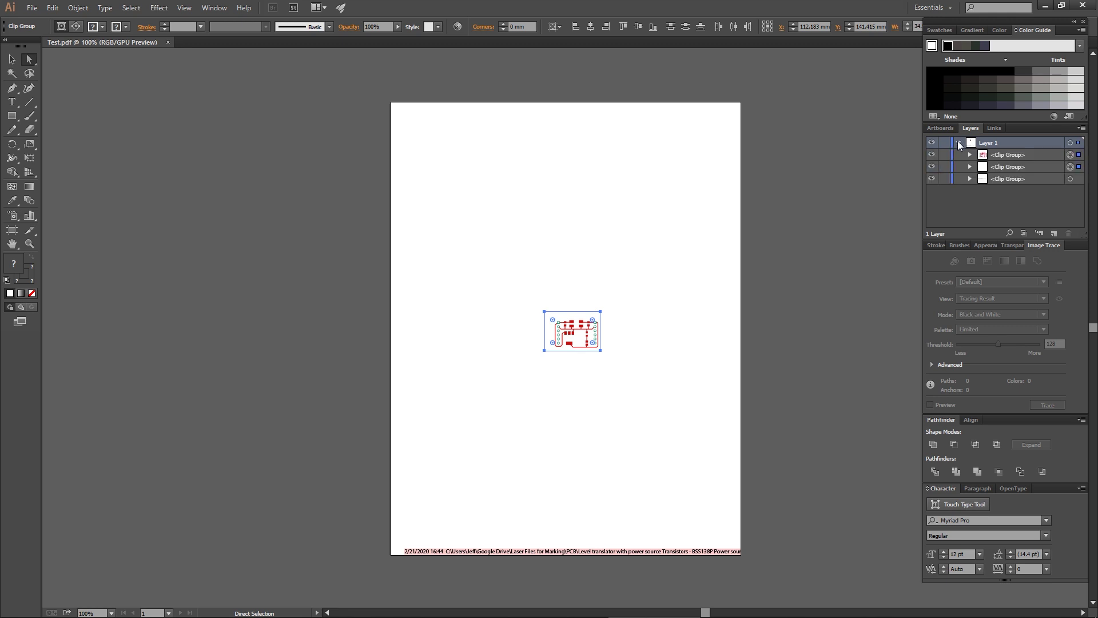
left_click(932, 167)
left_click(931, 178)
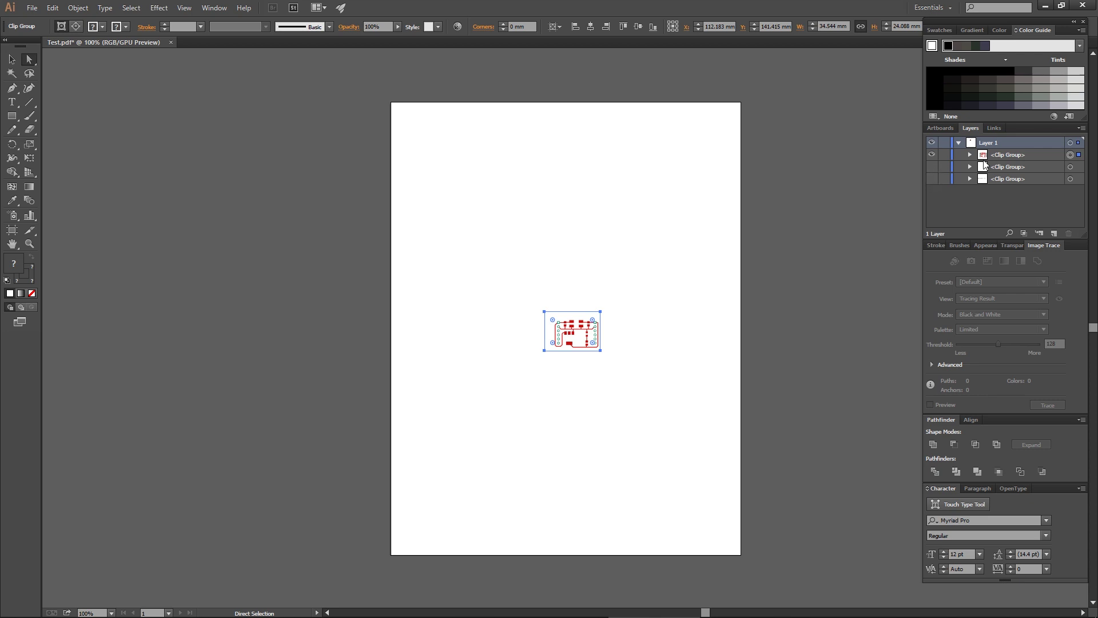
left_click(991, 166)
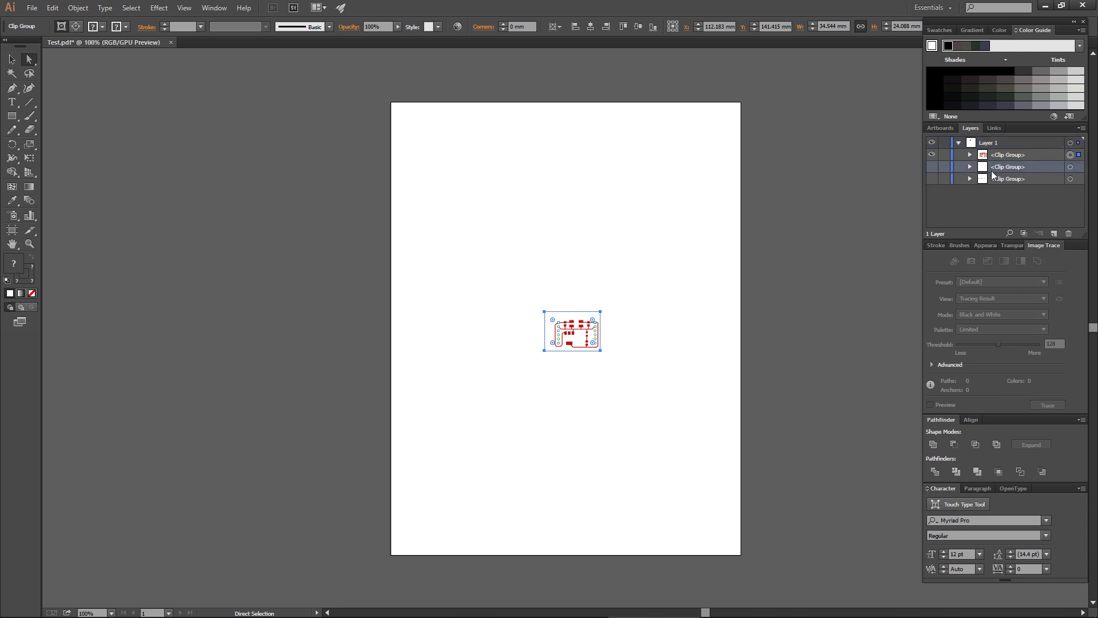
left_click(992, 178, "shift")
left_click(1068, 233)
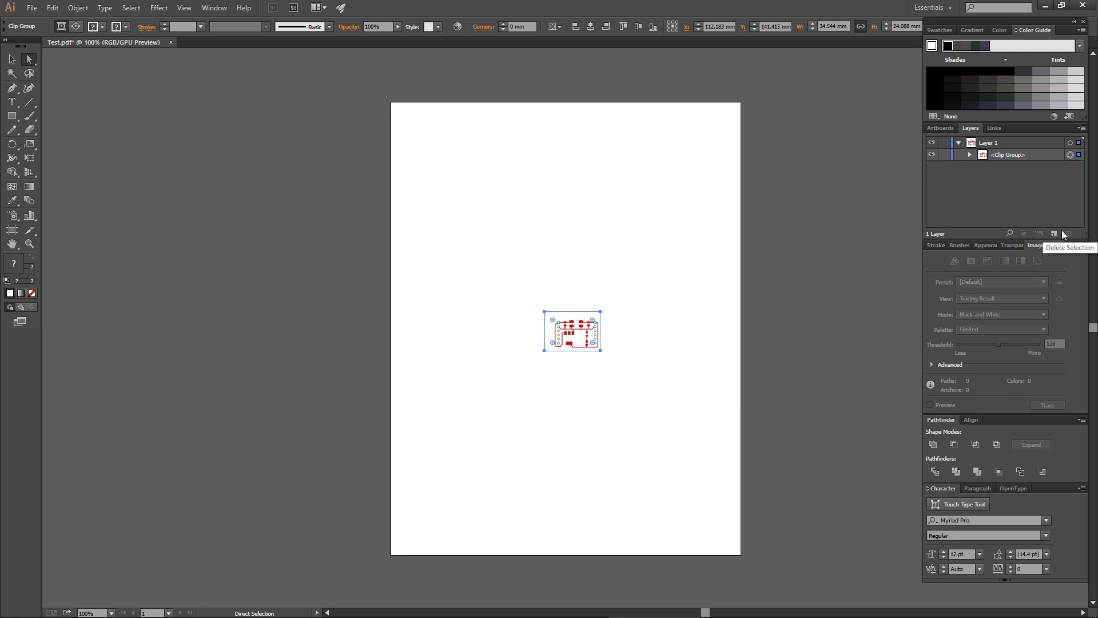
Delete the remaining clip group's clipping path, leaving a plain group of board paths
left_click(969, 156)
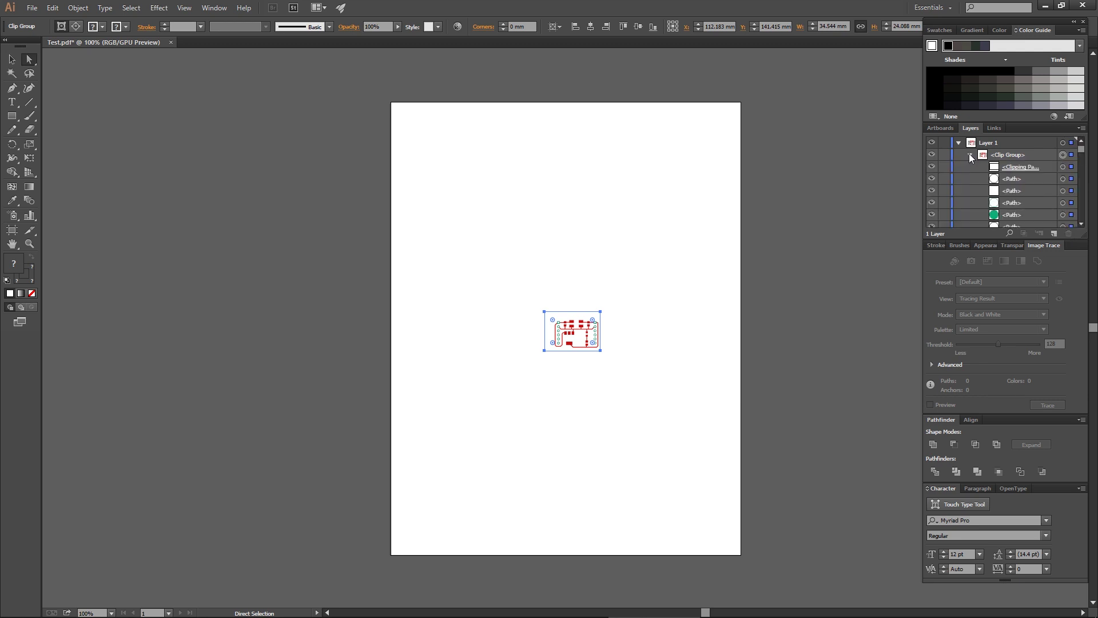
left_click(1009, 170)
scroll(577, 343, "up", 5)
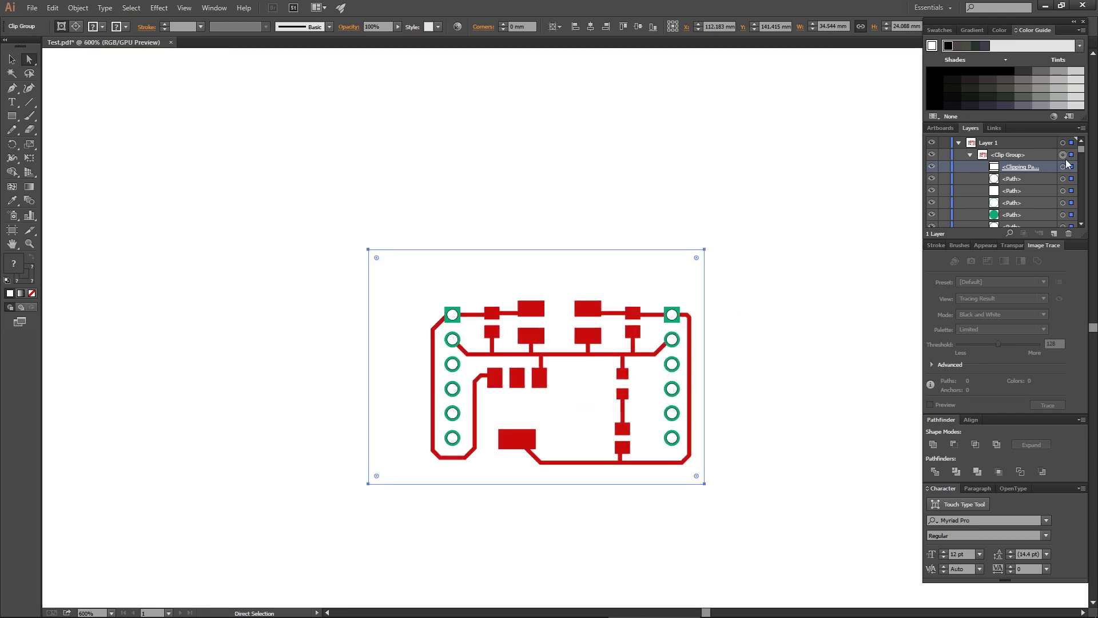
left_click(1064, 166)
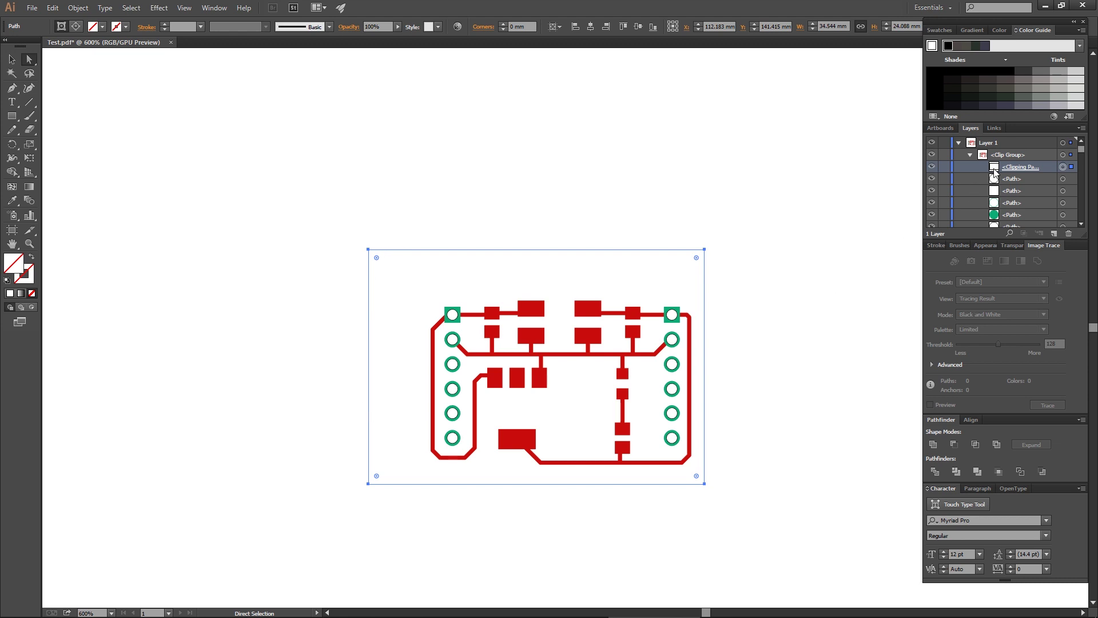
left_click(1069, 235)
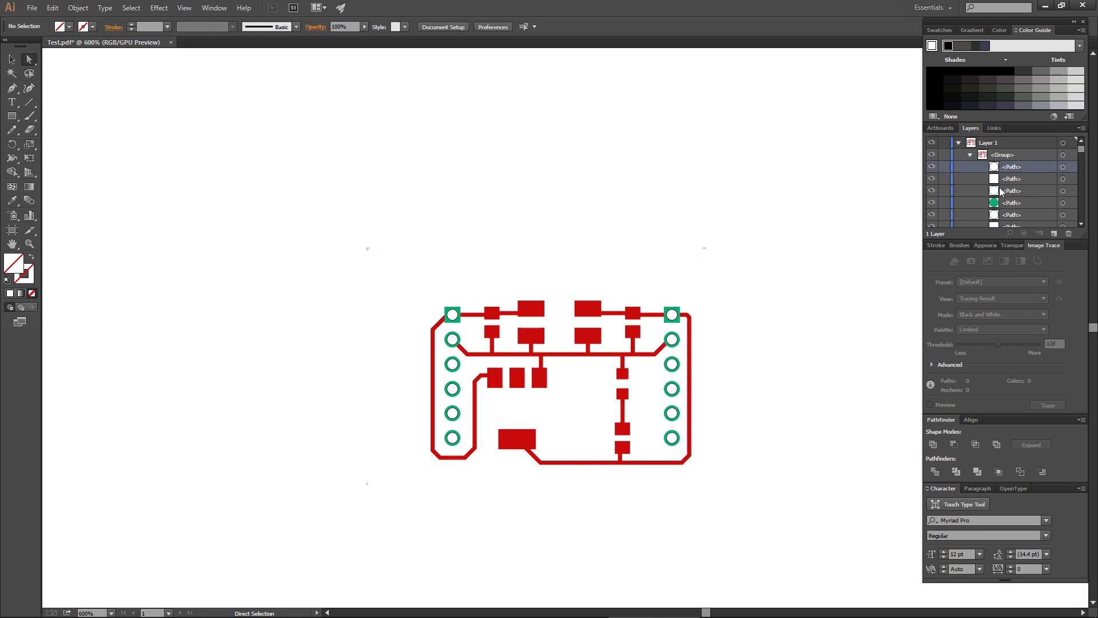
Scroll through the board's <Path> rows, then collapse Layer 1
scroll(989, 206, "down", 3)
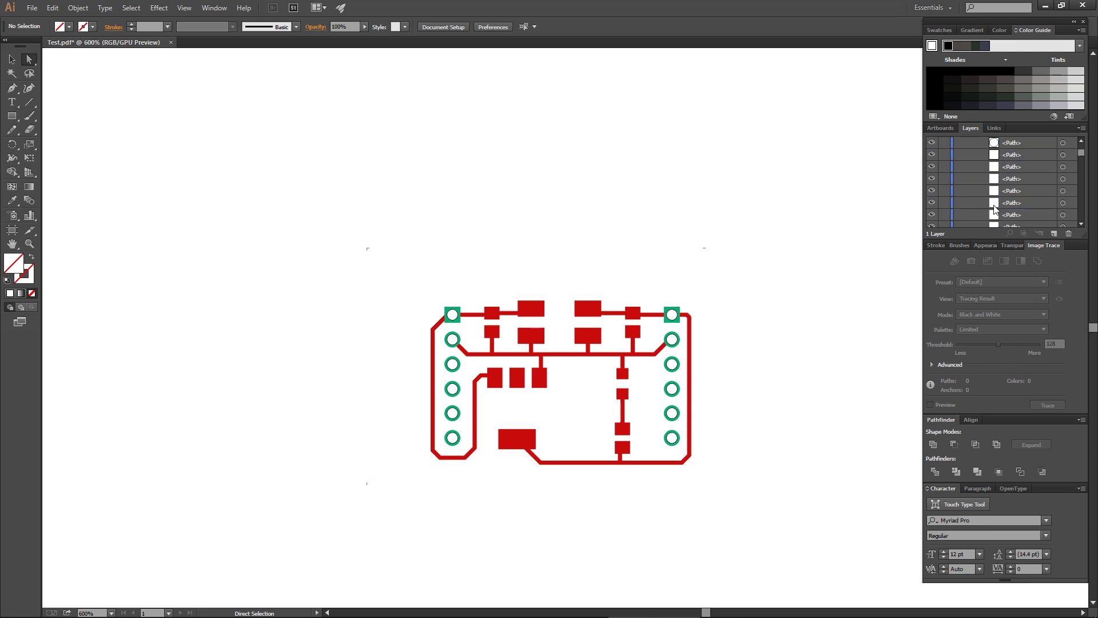
scroll(993, 209, "down", 3)
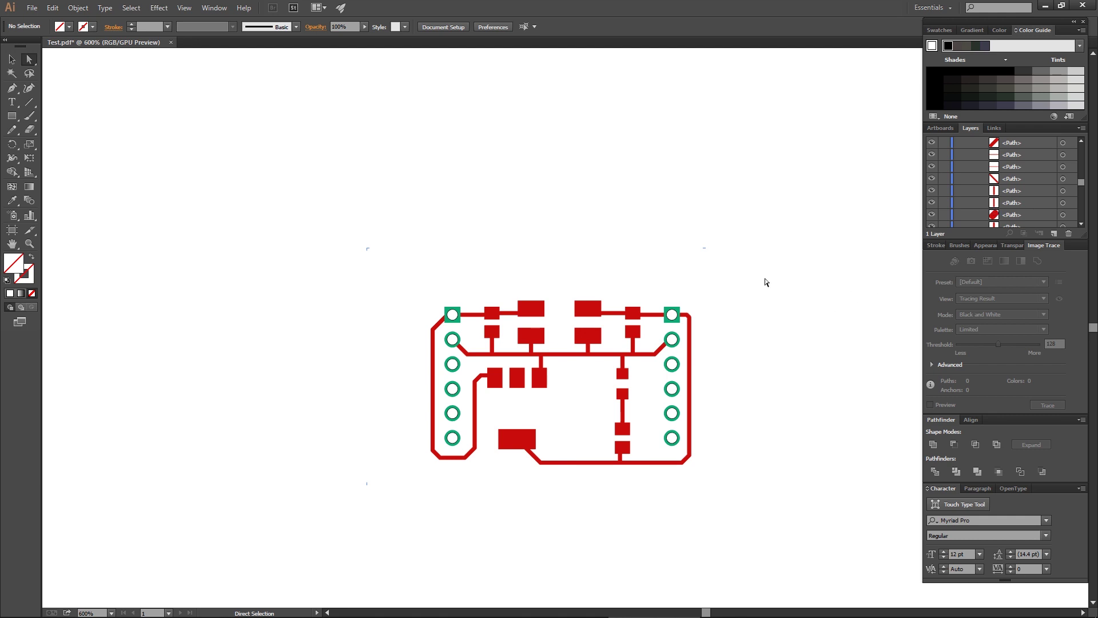
scroll(768, 281, "up", 3)
scroll(1068, 200, "up", 6)
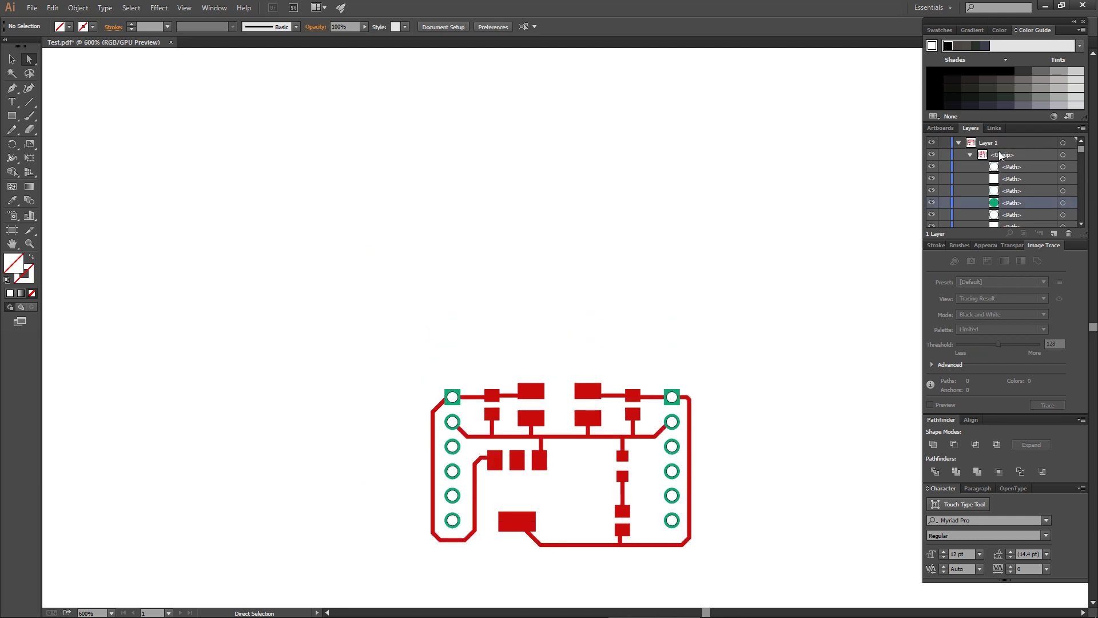
left_click(959, 143)
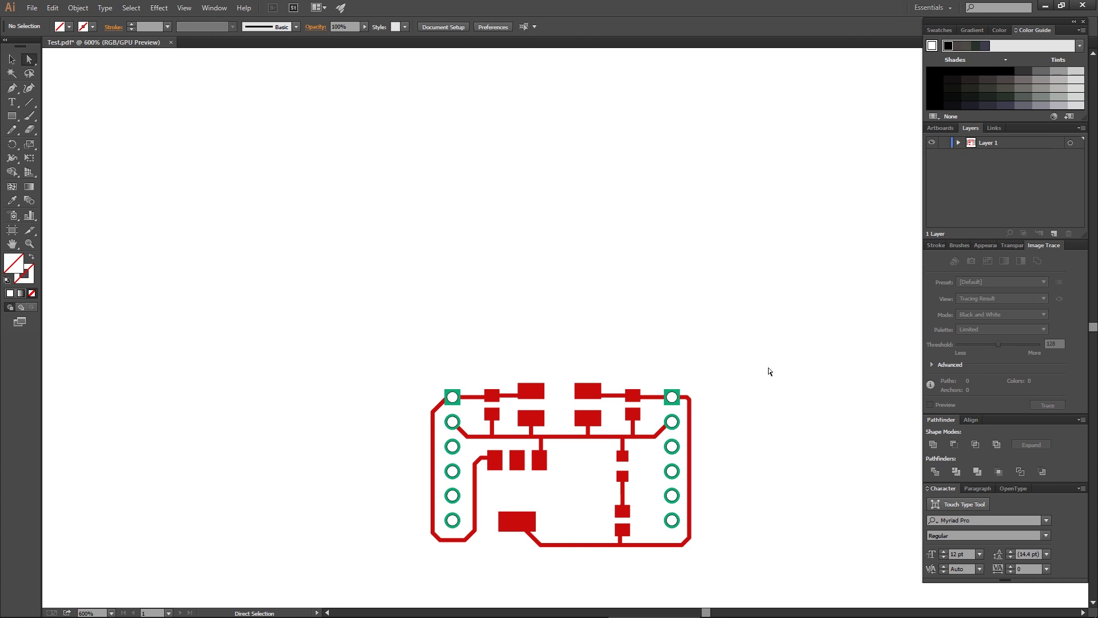
Marquee-select the entire PCB artwork, with the layout panned into the middle of the view
left_click_drag(769, 372, 355, 591)
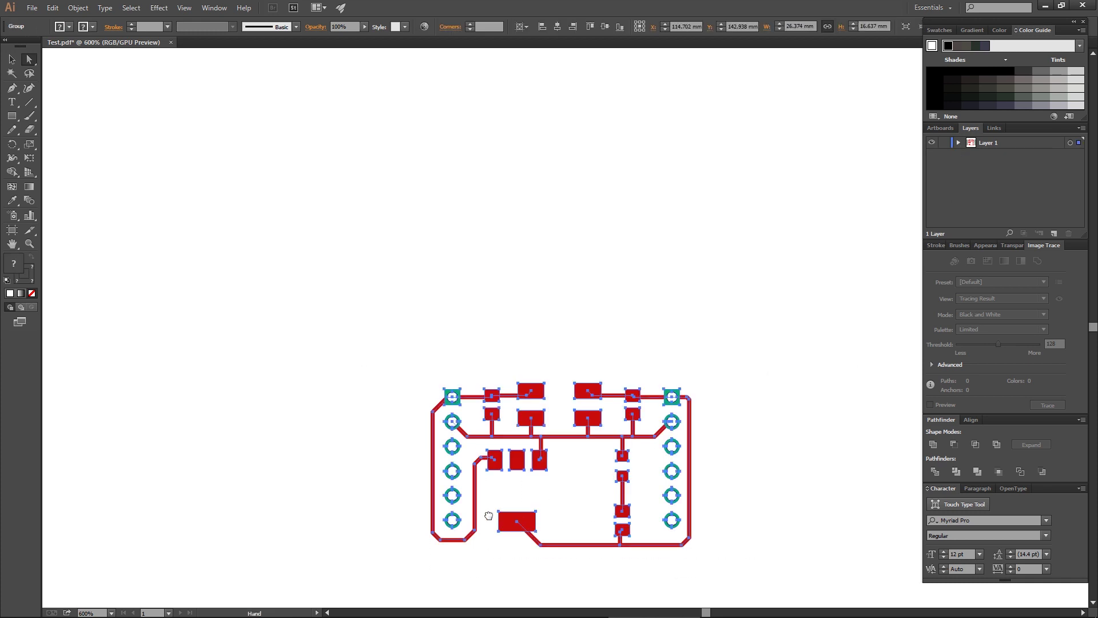
left_click_drag(479, 483, 429, 385)
scroll(429, 385, "up", 2)
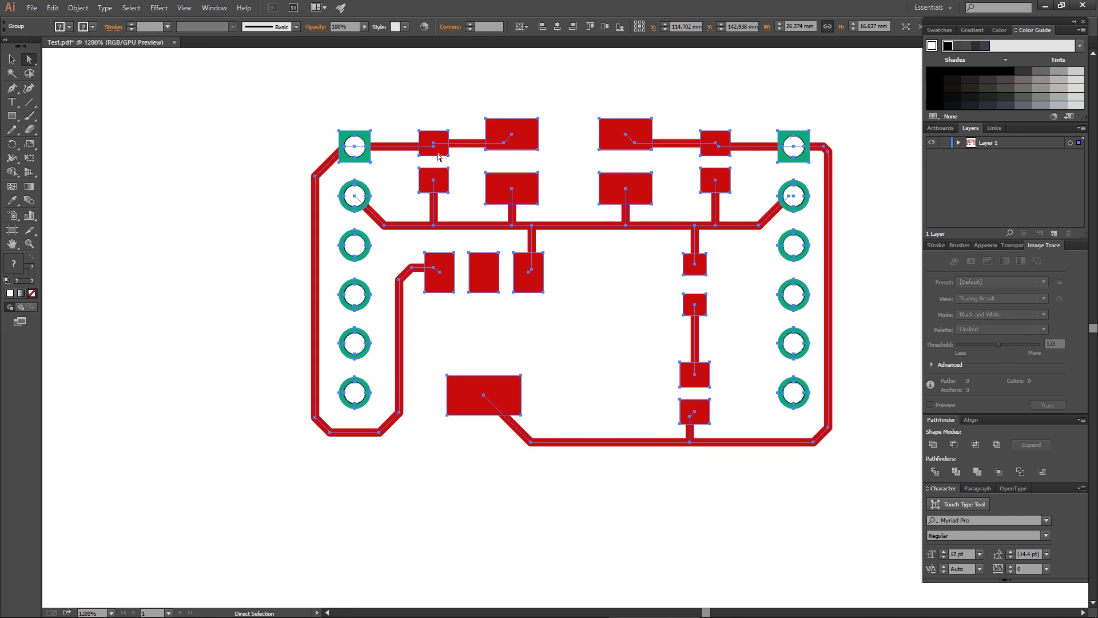
scroll(511, 444, "up", 3)
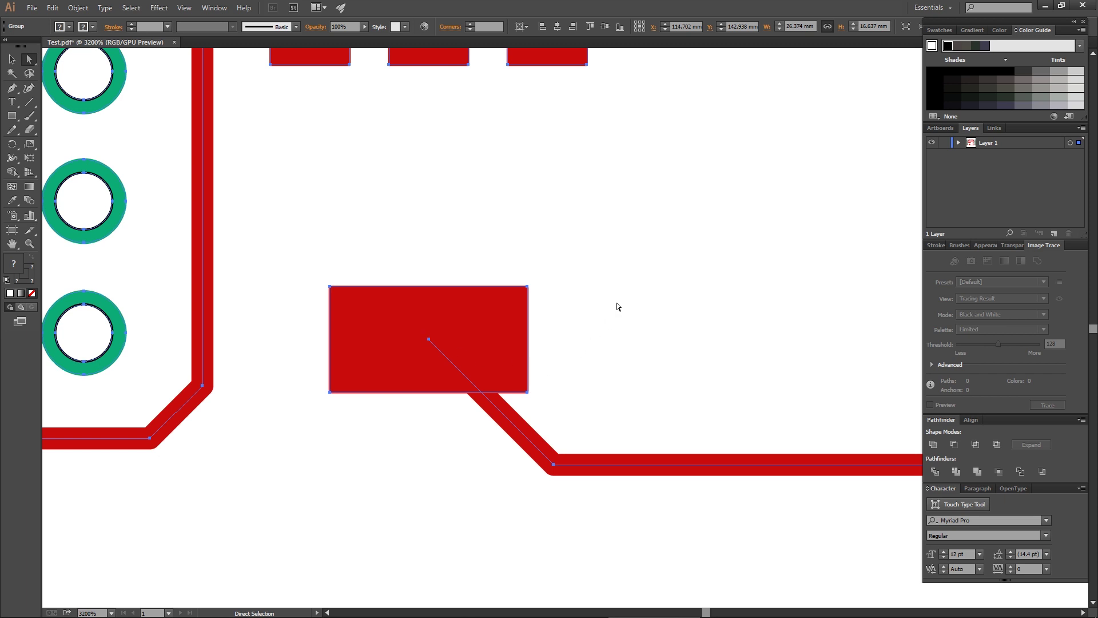
scroll(637, 299, "down", 4)
left_click_drag(699, 264, 481, 331)
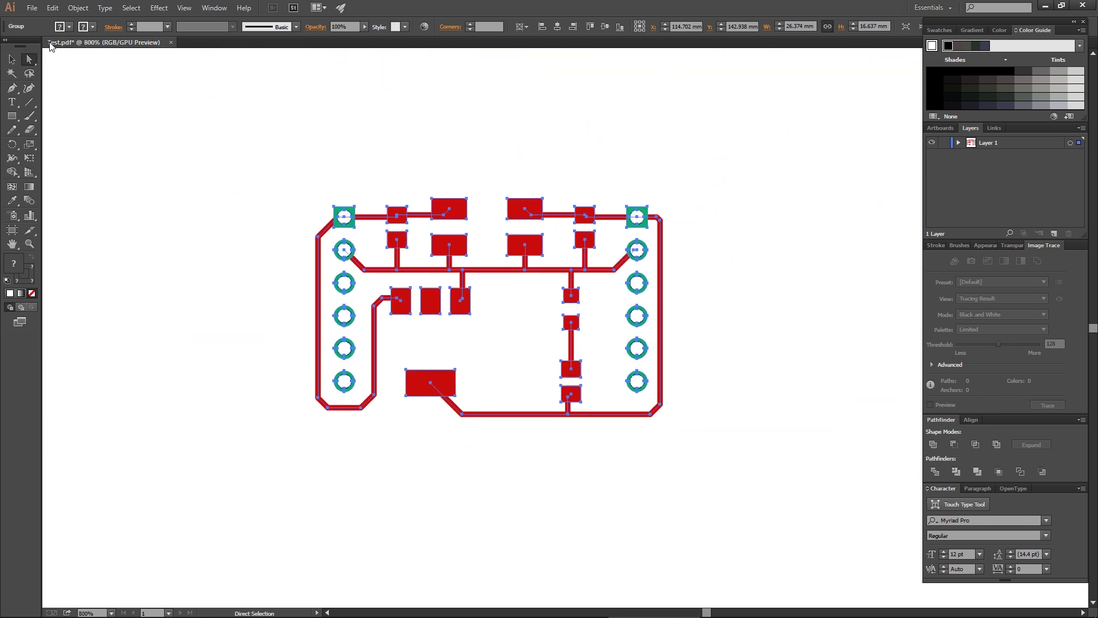
left_click_drag(770, 135, 213, 464)
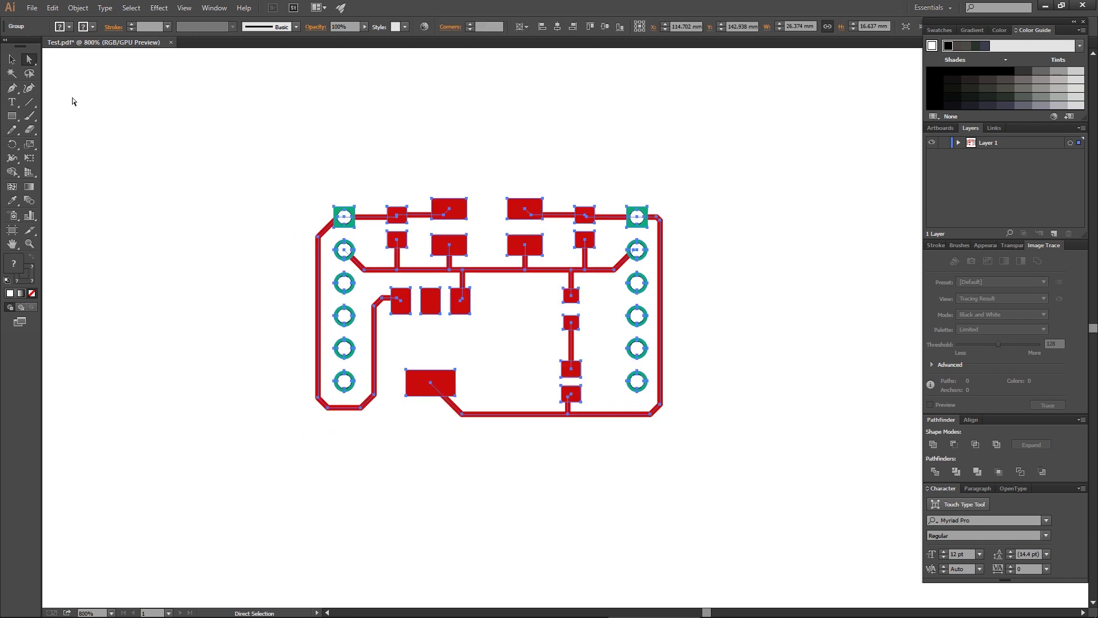
Convert the selected trace and pad strokes into filled shapes with Object > Path > Outline Stroke
left_click(83, 10)
mouse_move(133, 238)
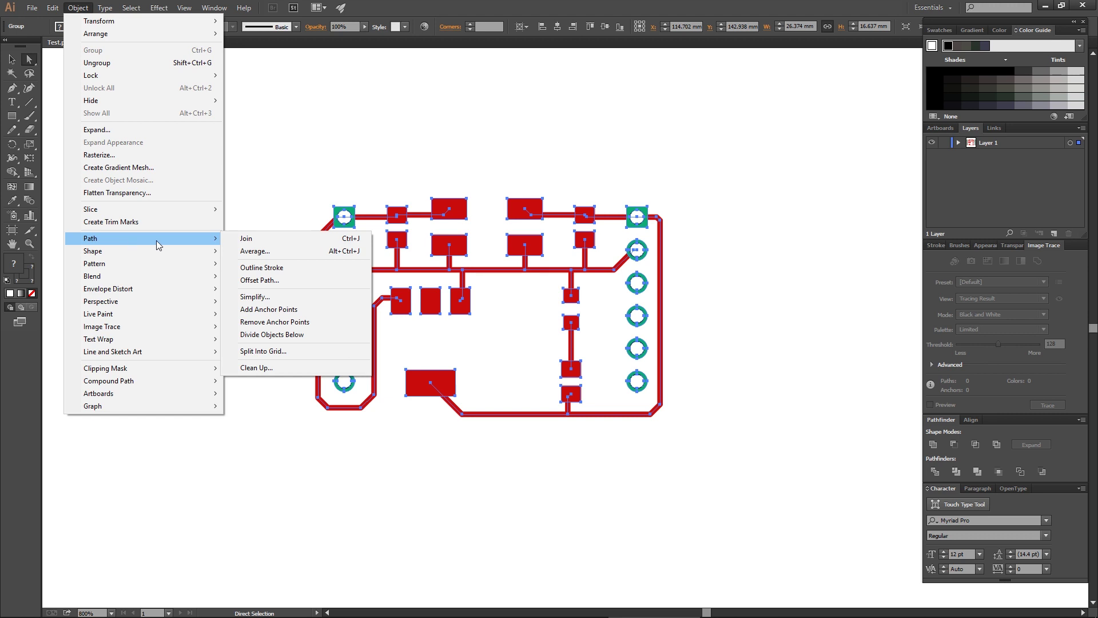
left_click(279, 273)
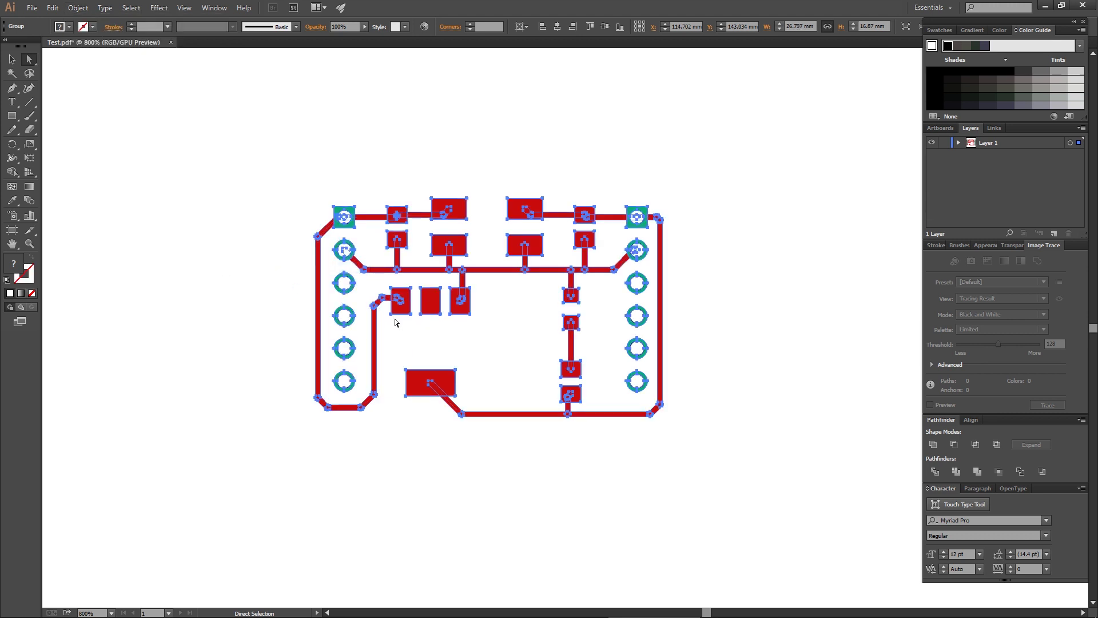
scroll(397, 303, "up", 5)
scroll(568, 286, "up", 1)
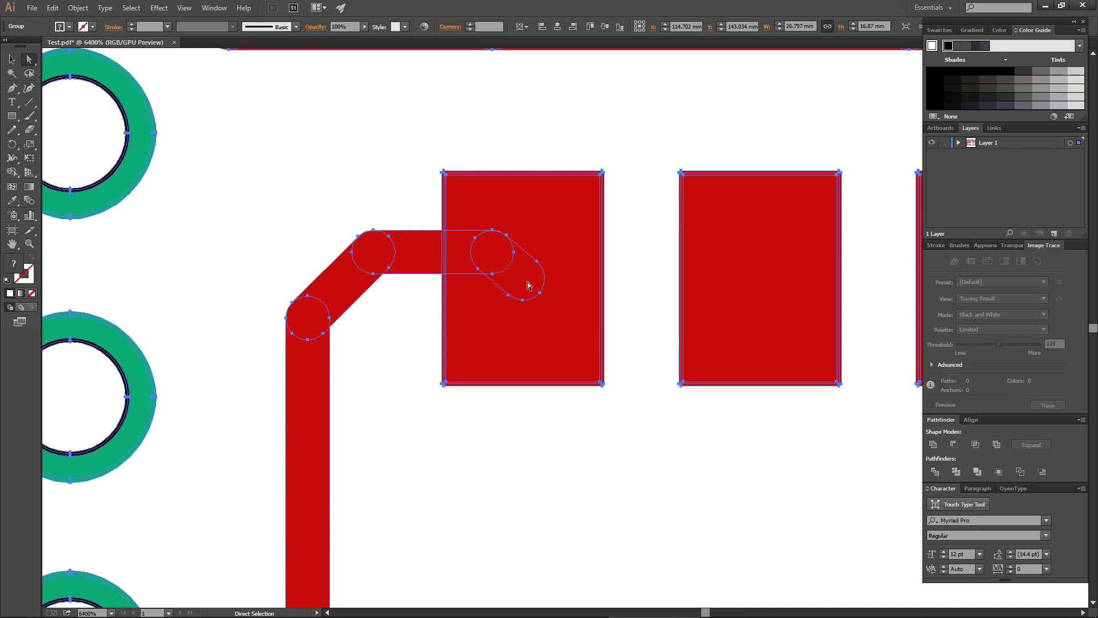
Unite all PCB traces, pads and holes in Pathfinder into one black shape, then deselect
left_click(934, 444)
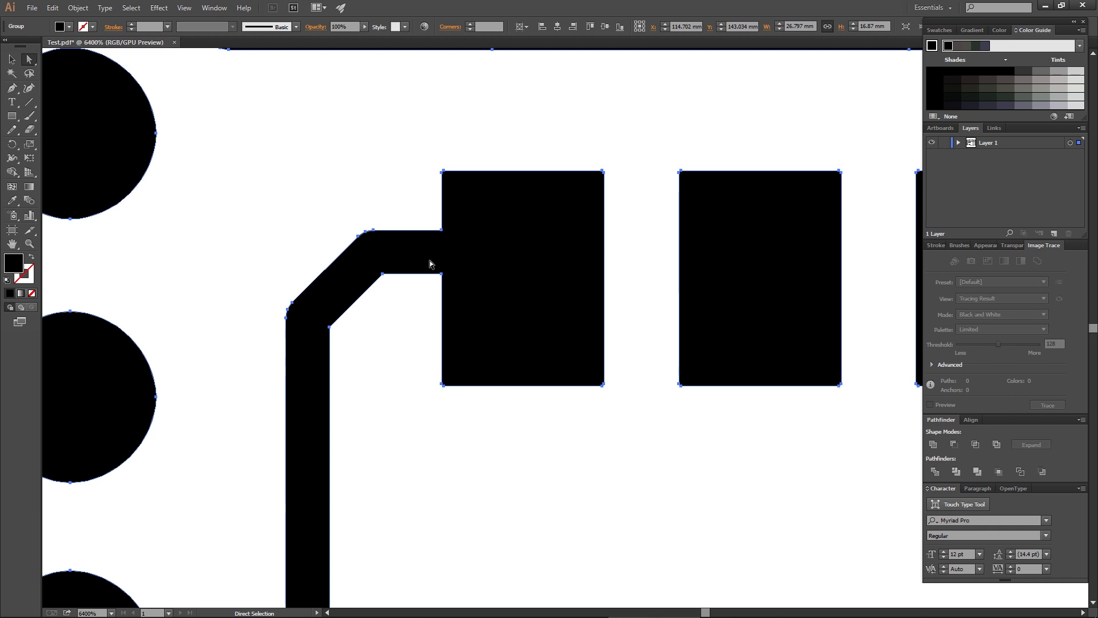
scroll(468, 277, "down", 5)
scroll(633, 280, "up", 2)
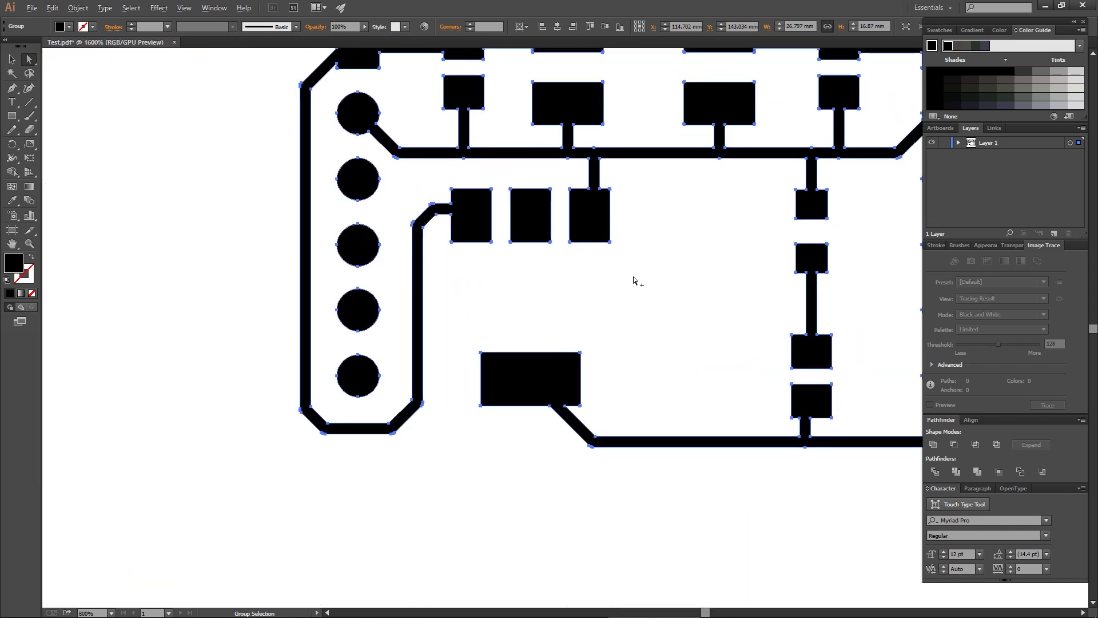
scroll(645, 277, "right", 5)
scroll(645, 278, "up", 3)
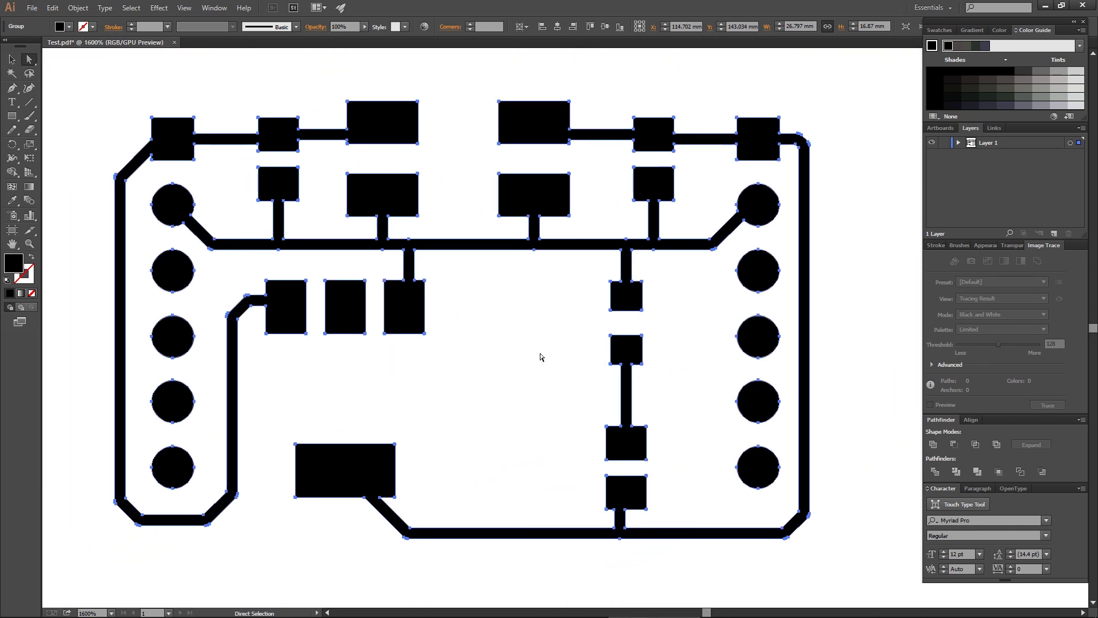
left_click(94, 111)
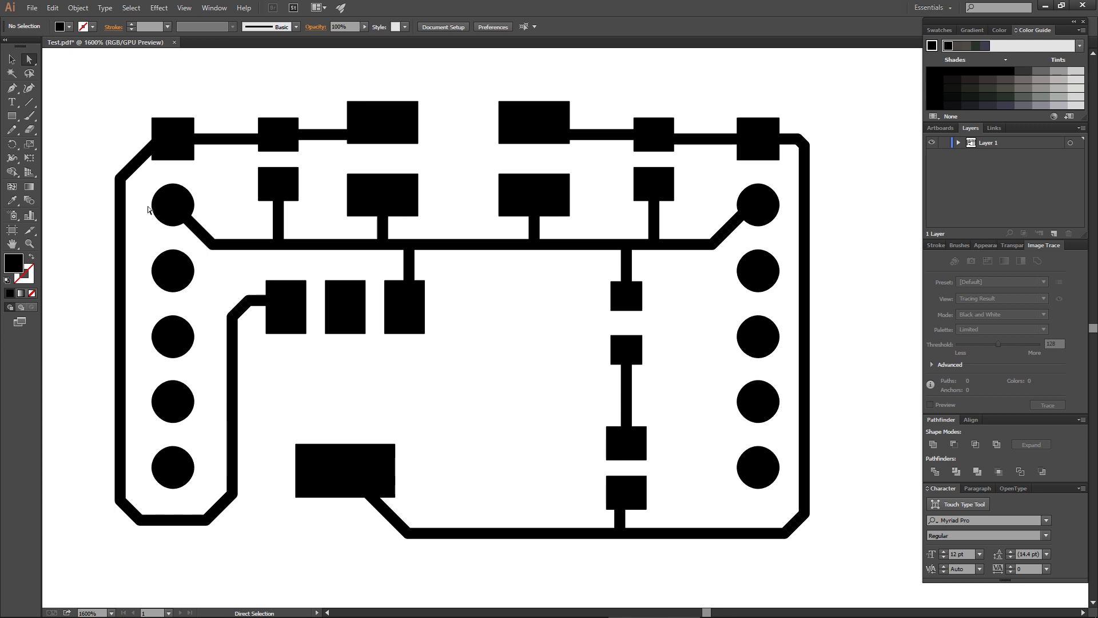
Select the whole PCB drawing and set its fill to none
left_click(70, 30)
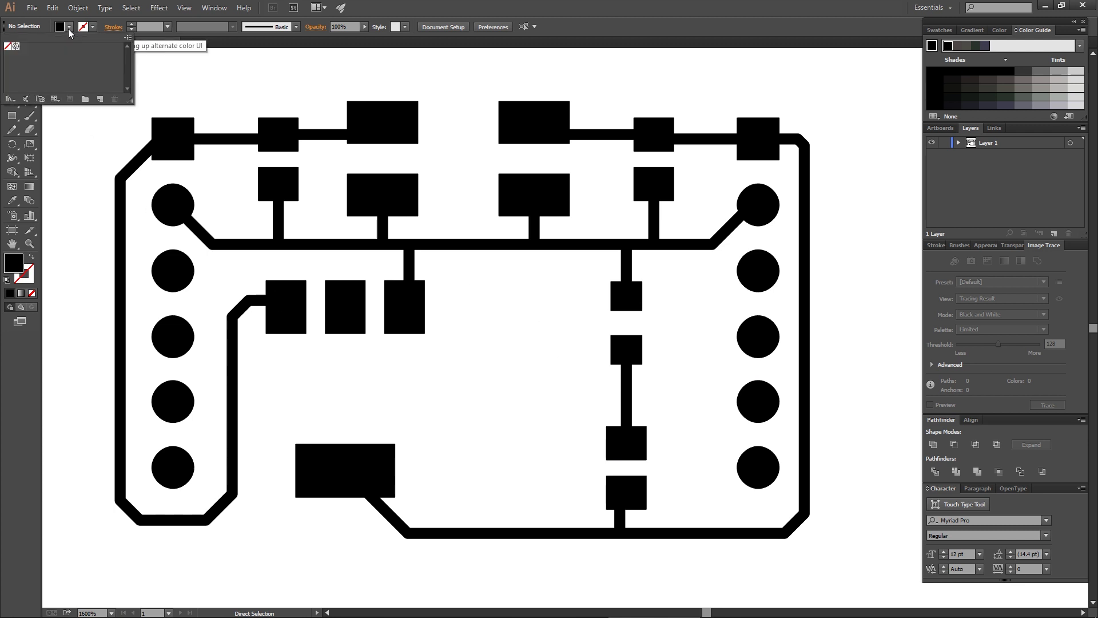
left_click(7, 48)
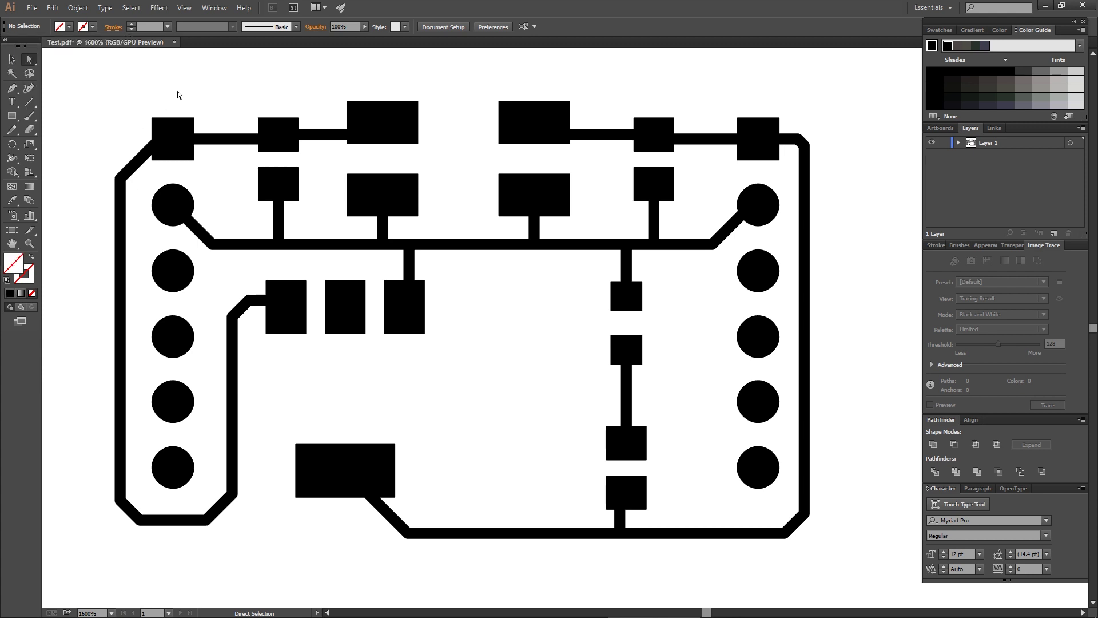
mouse_move(863, 73)
left_mouse_down()
mouse_move(299, 324)
mouse_move(84, 544)
left_mouse_up()
left_click(68, 27)
left_click(8, 45)
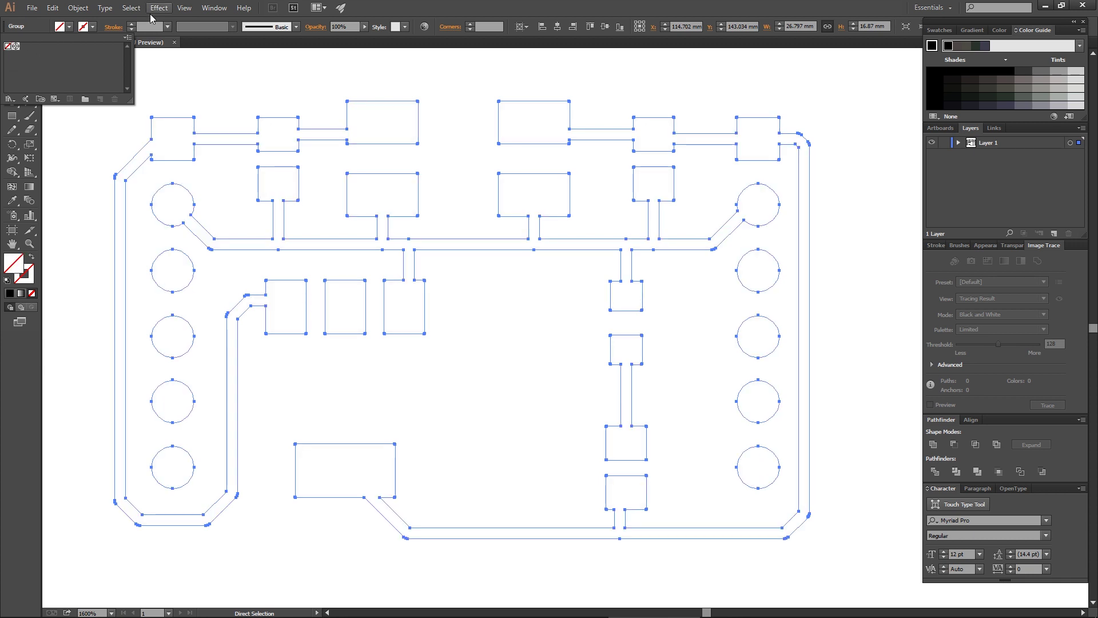
left_click(93, 29)
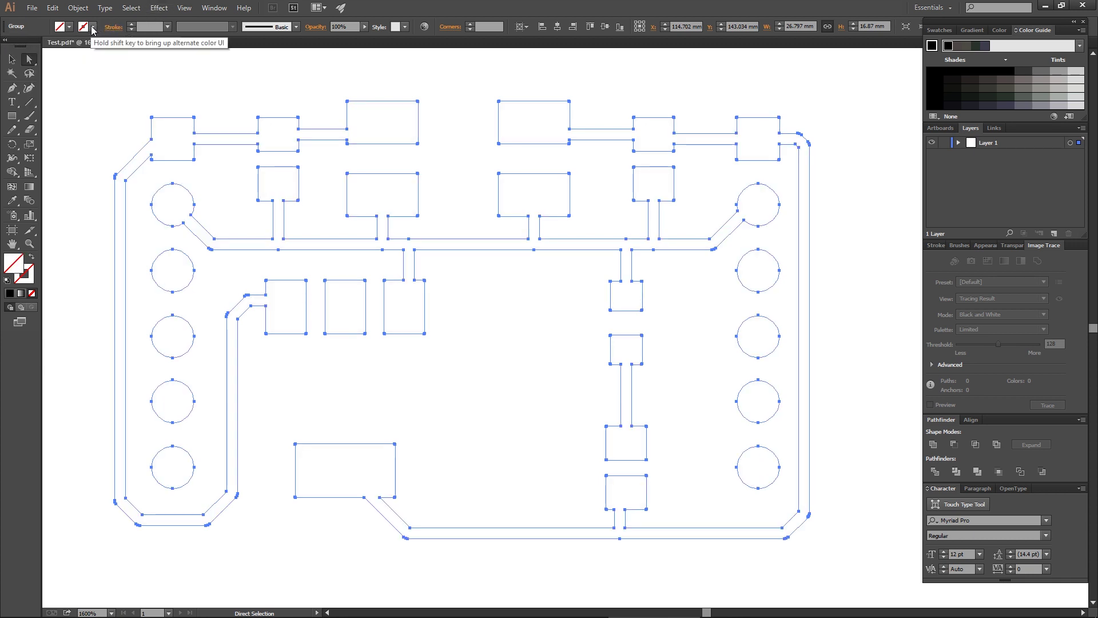
Give the PCB outlines a black 0.1 pt stroke, then deselect them
left_click(93, 28, "shift")
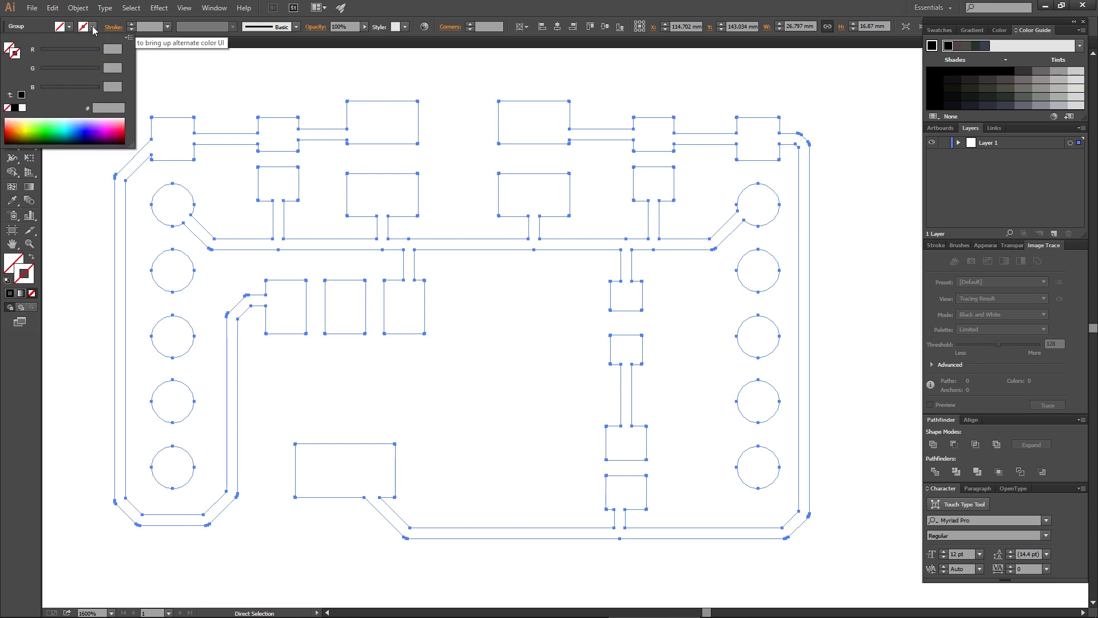
left_click(16, 108)
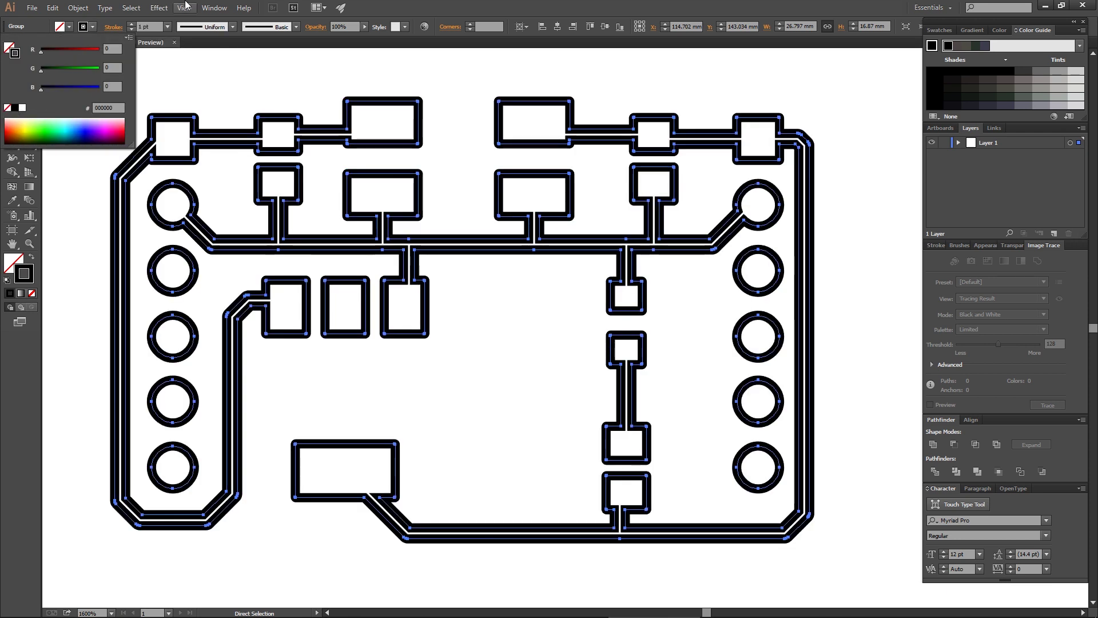
left_click(155, 27)
type(".21")
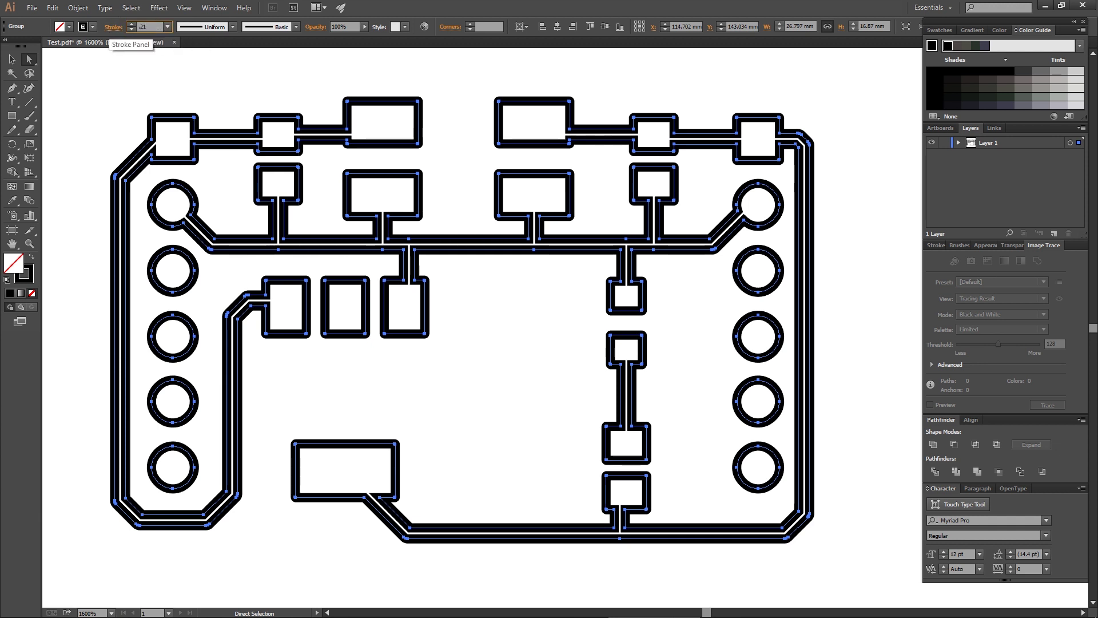
key("BackSpace")
type("1")
key("Return")
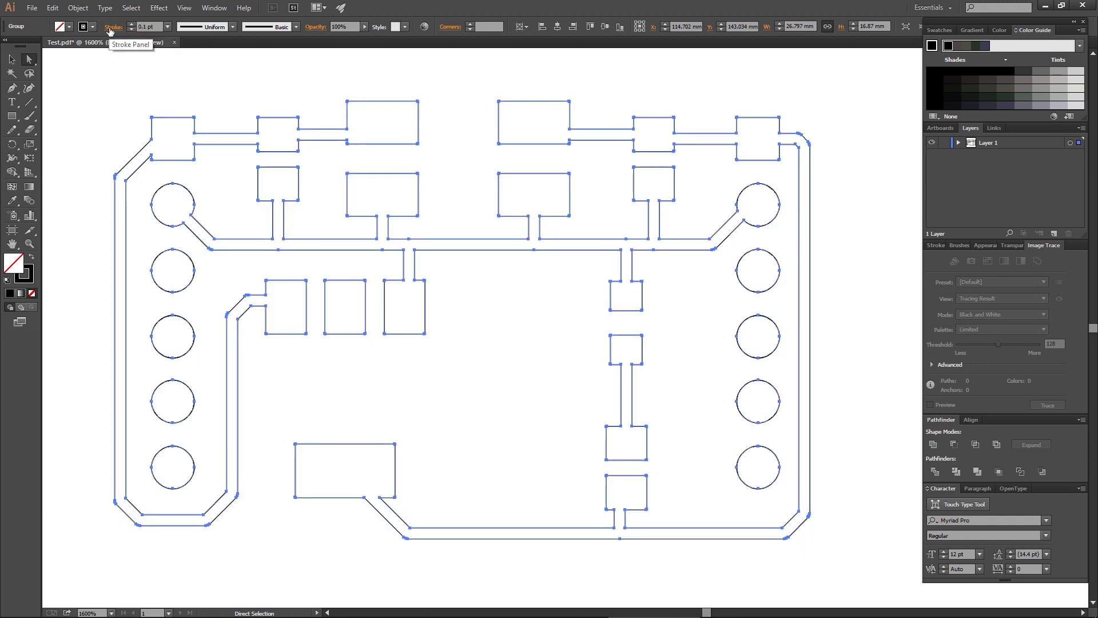
left_click(422, 156)
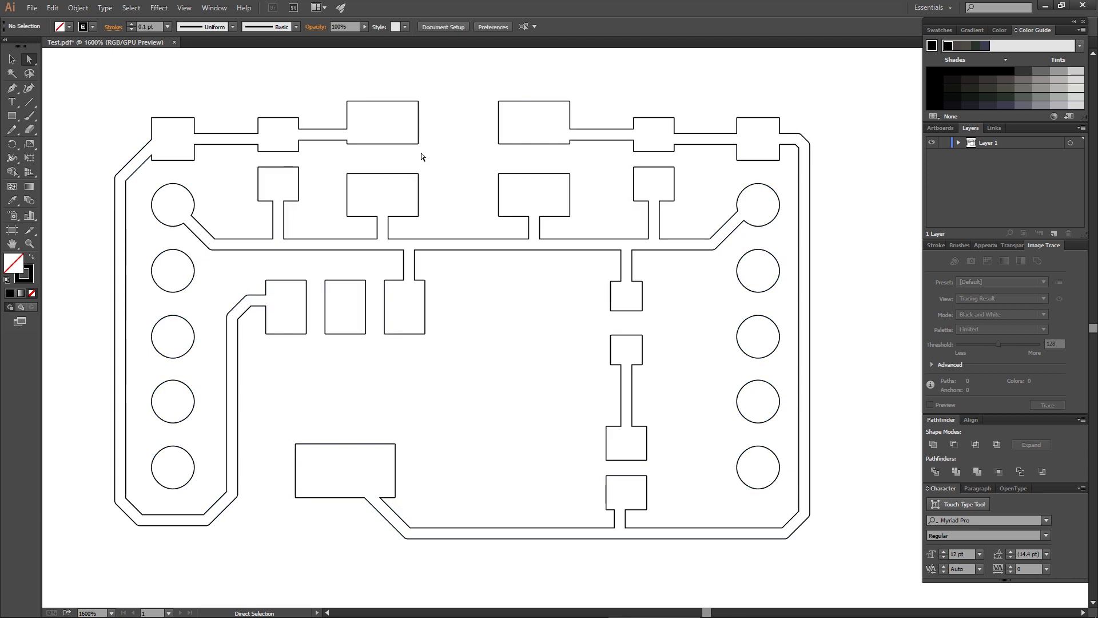
Save the drawing as Test.ai in Adobe Illustrator format, version Illustrator 3
left_click(32, 9)
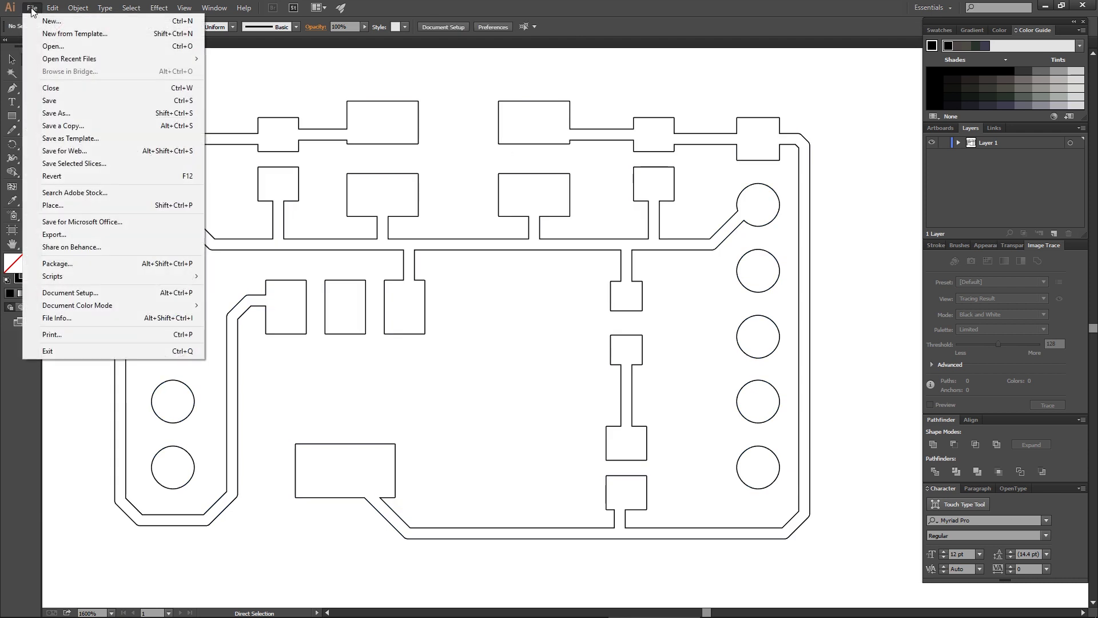
left_click(76, 113)
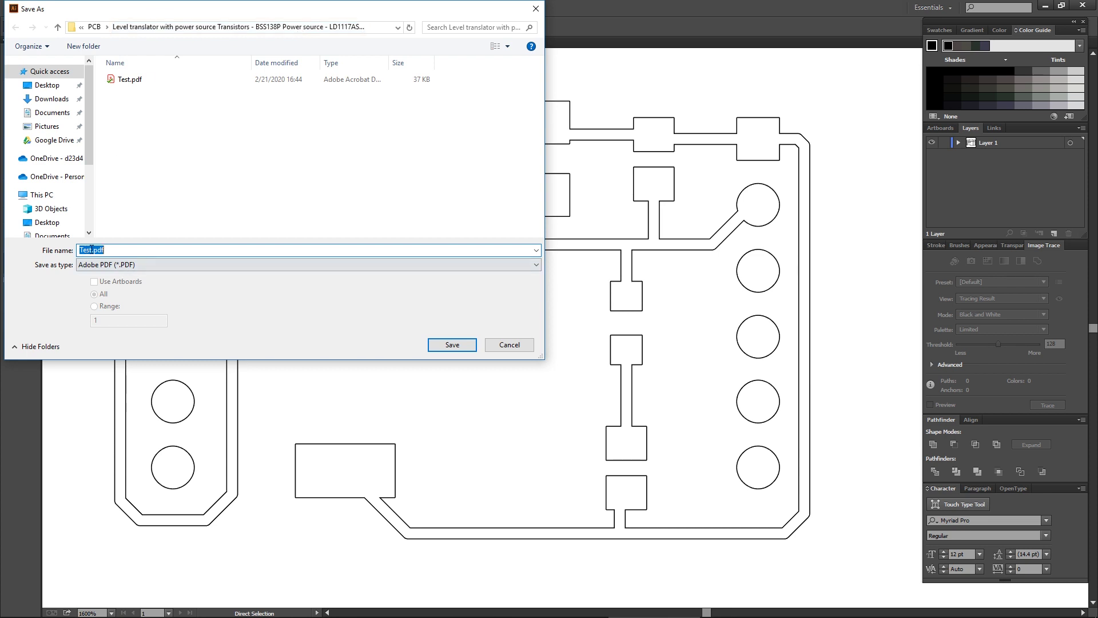
left_click(141, 264)
left_click(139, 276)
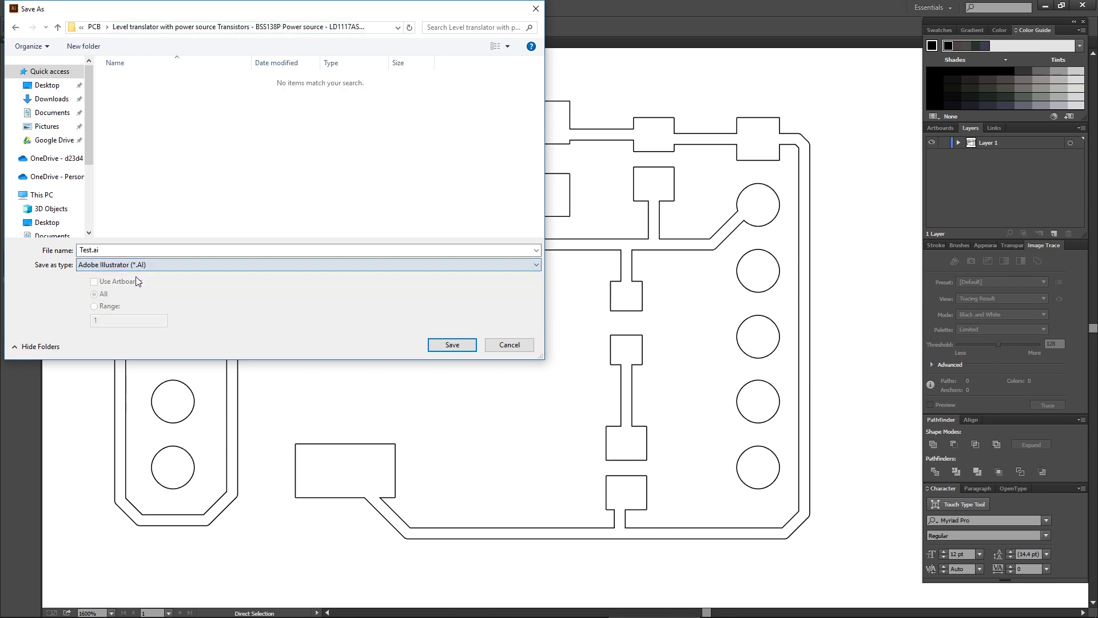
left_click(449, 346)
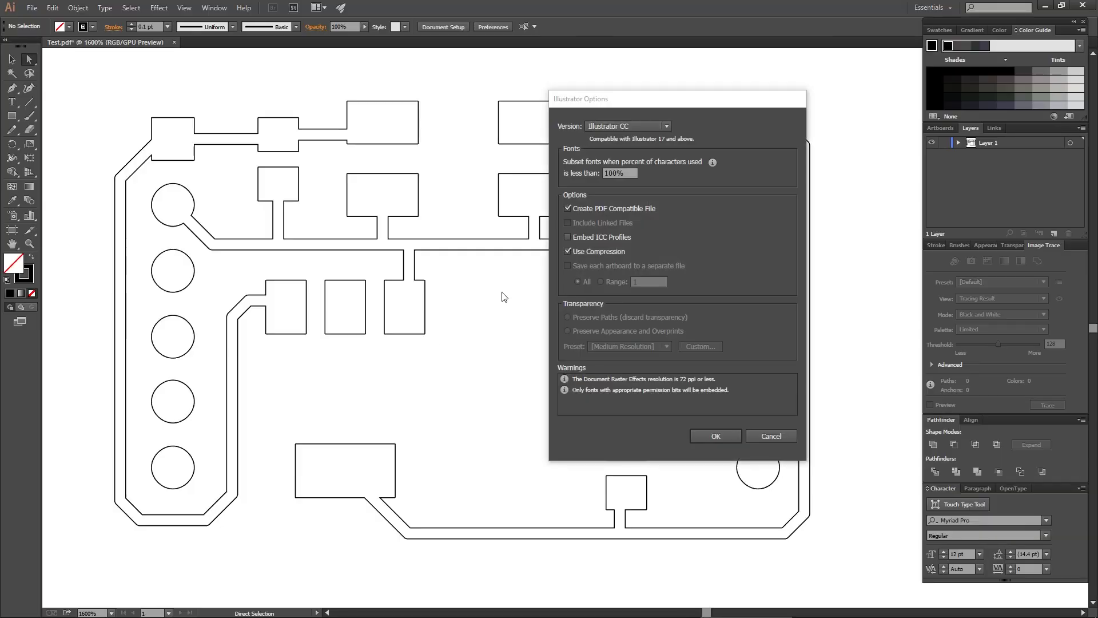
left_click(642, 128)
left_click(633, 281)
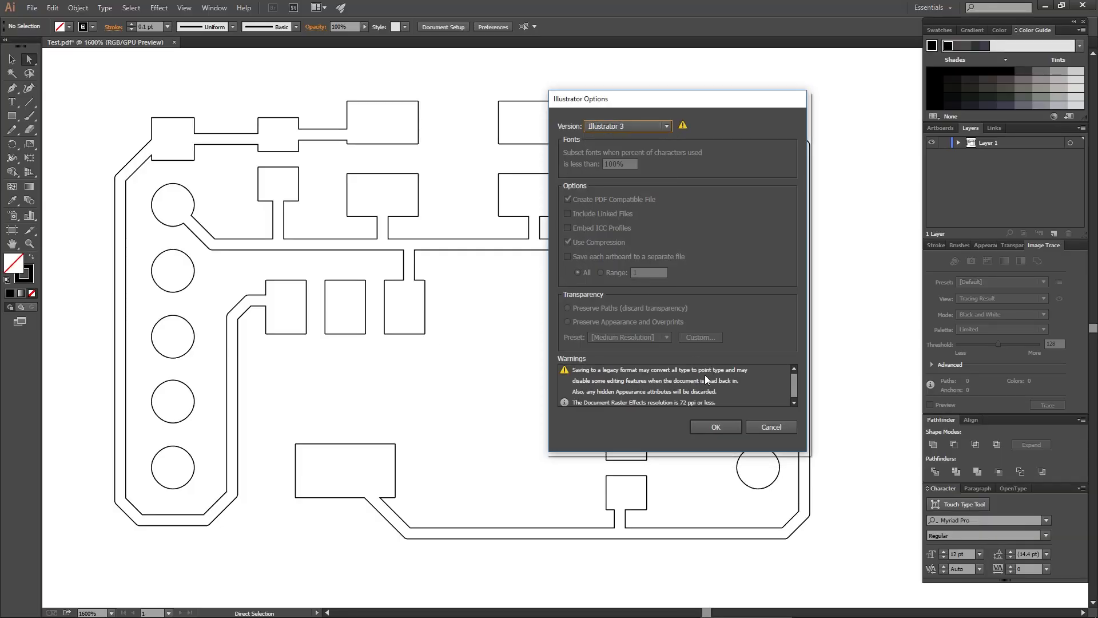
left_click(716, 426)
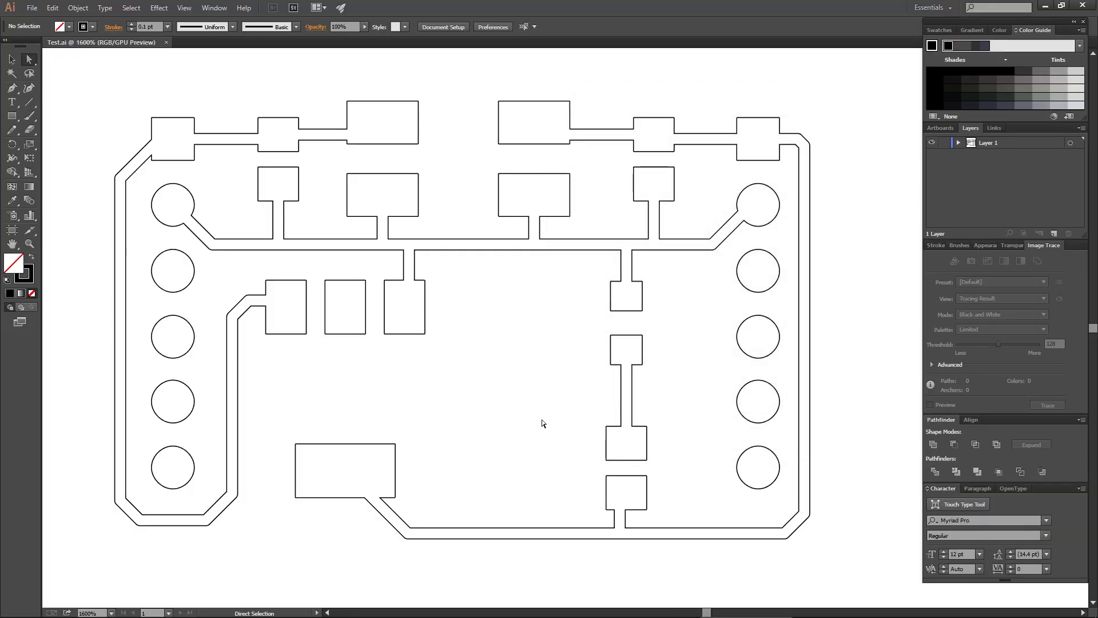
In EzCad, import Test.ai as a vector file and put it at origin X 0, Y 0
left_click(629, 605)
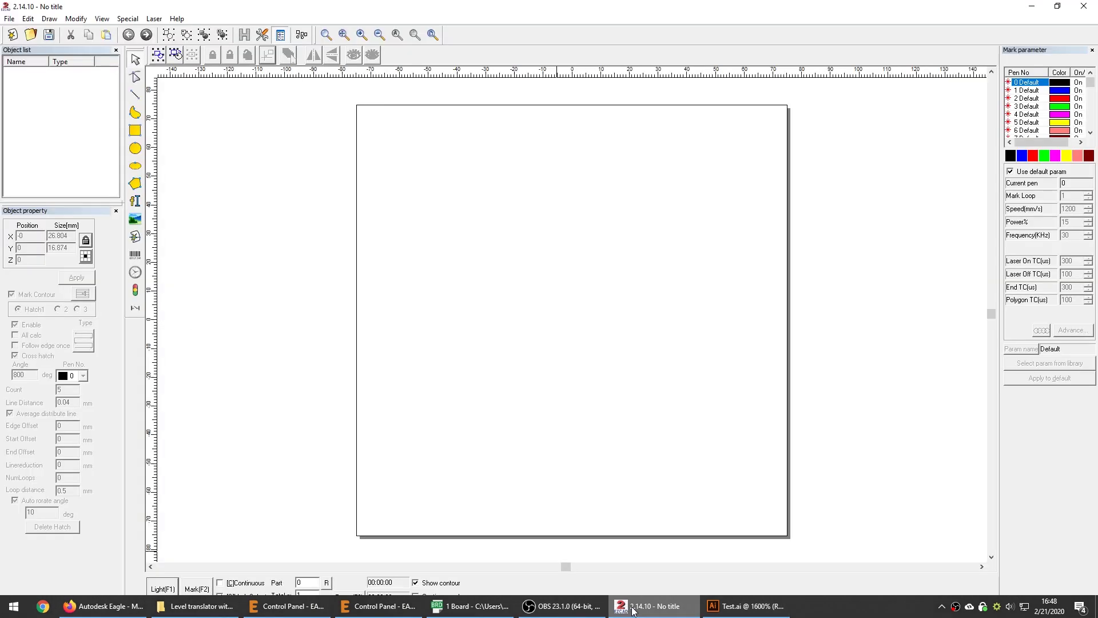
left_click(9, 19)
left_click(30, 86)
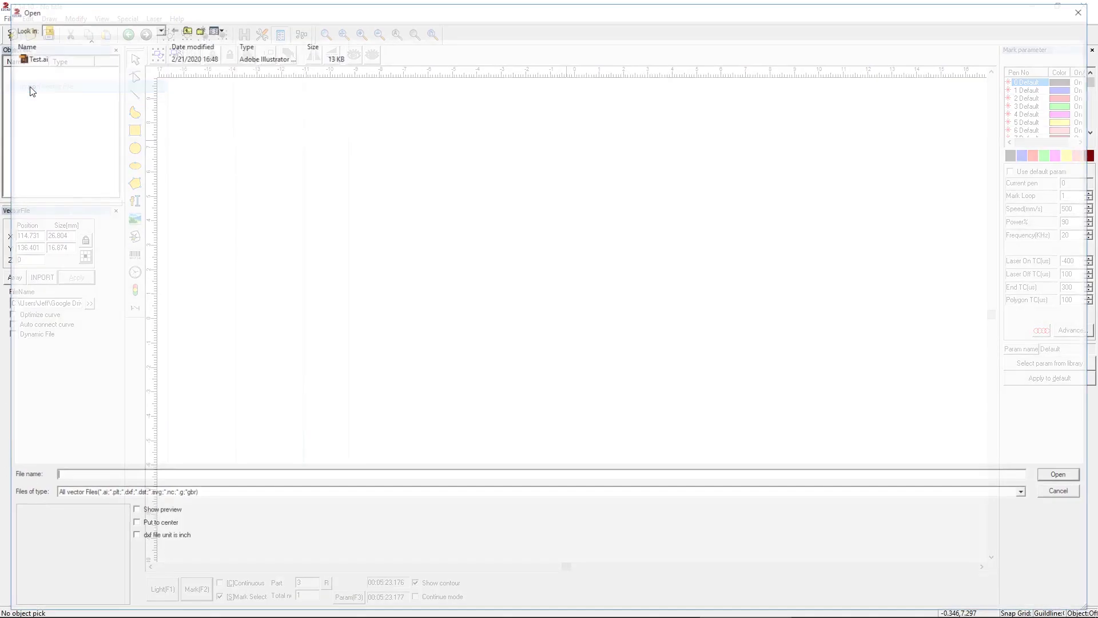
left_click(36, 56)
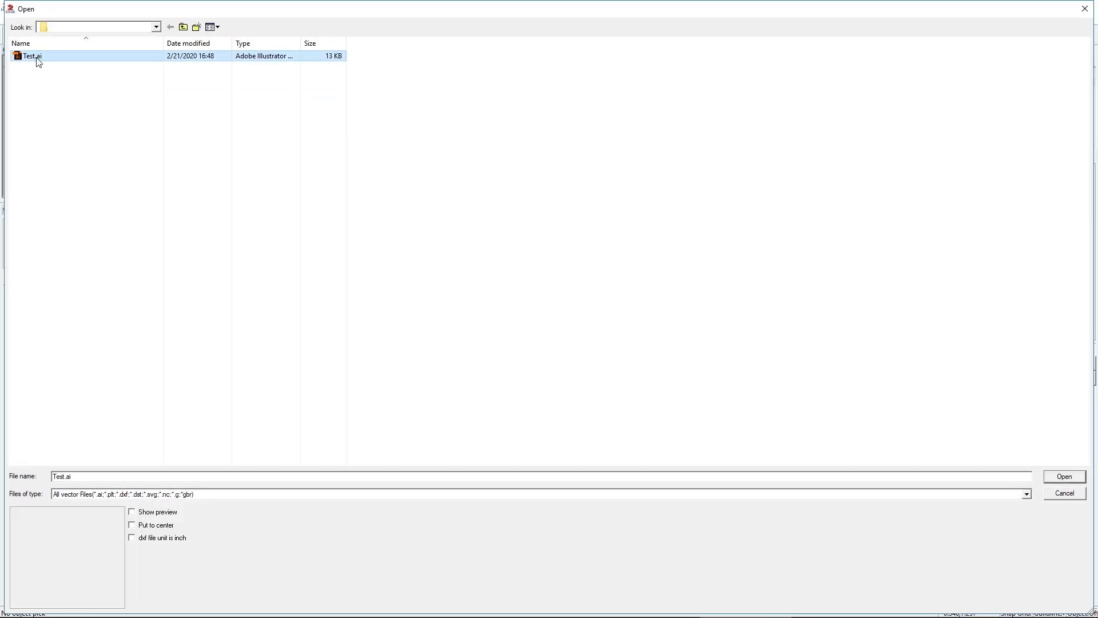
double_click(39, 57)
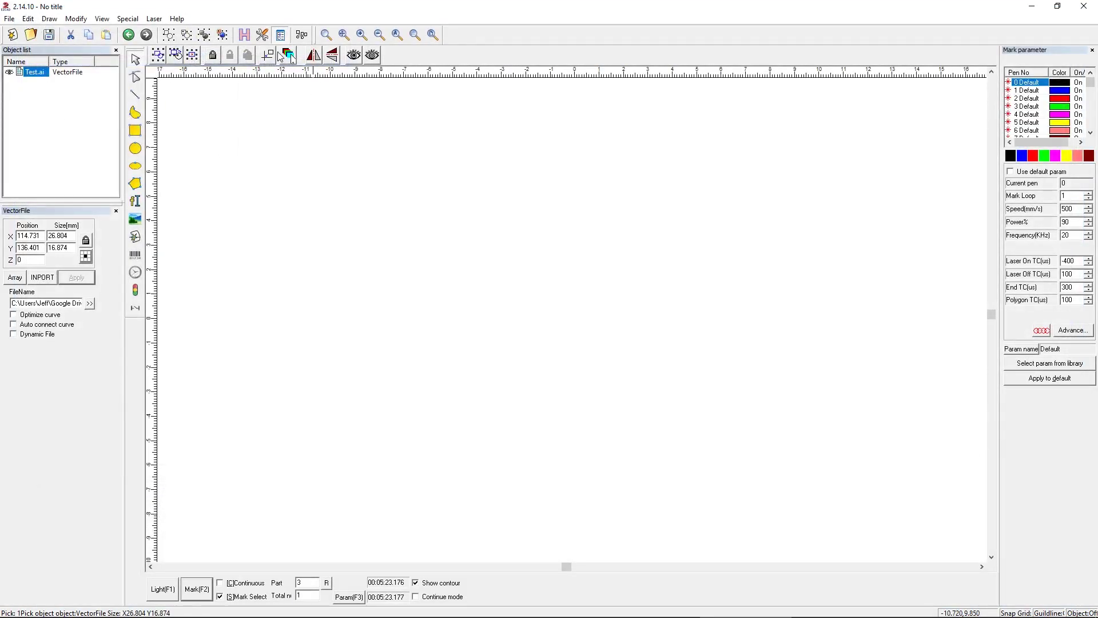
left_click(269, 58)
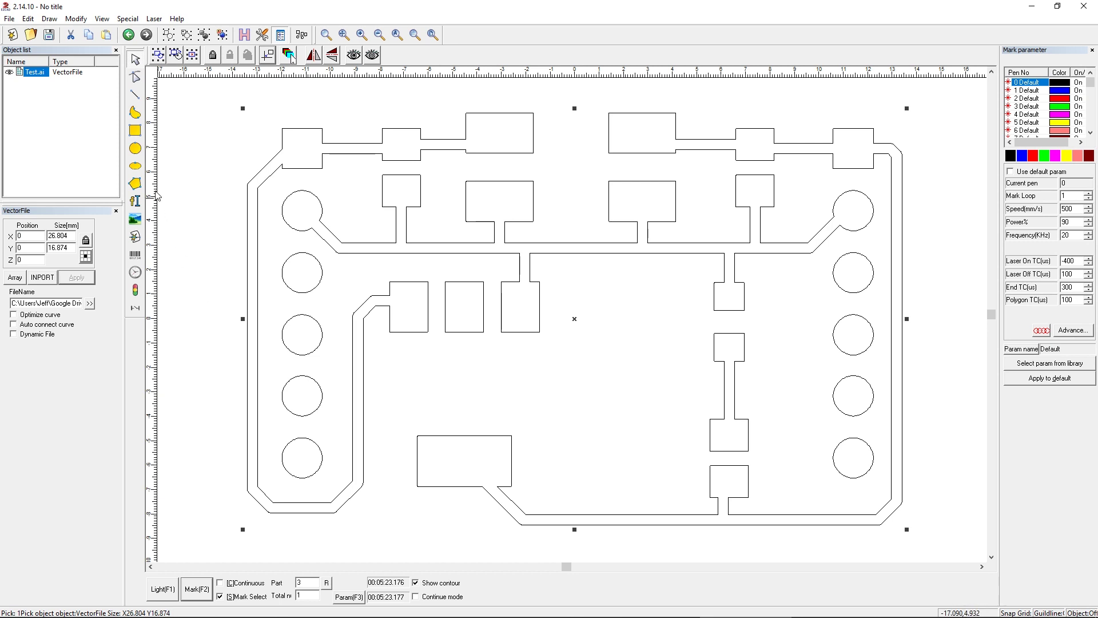
Draw a 27.844 × 17.657 mm rectangle around the imported board and nudge it to surround it evenly
left_click(136, 134)
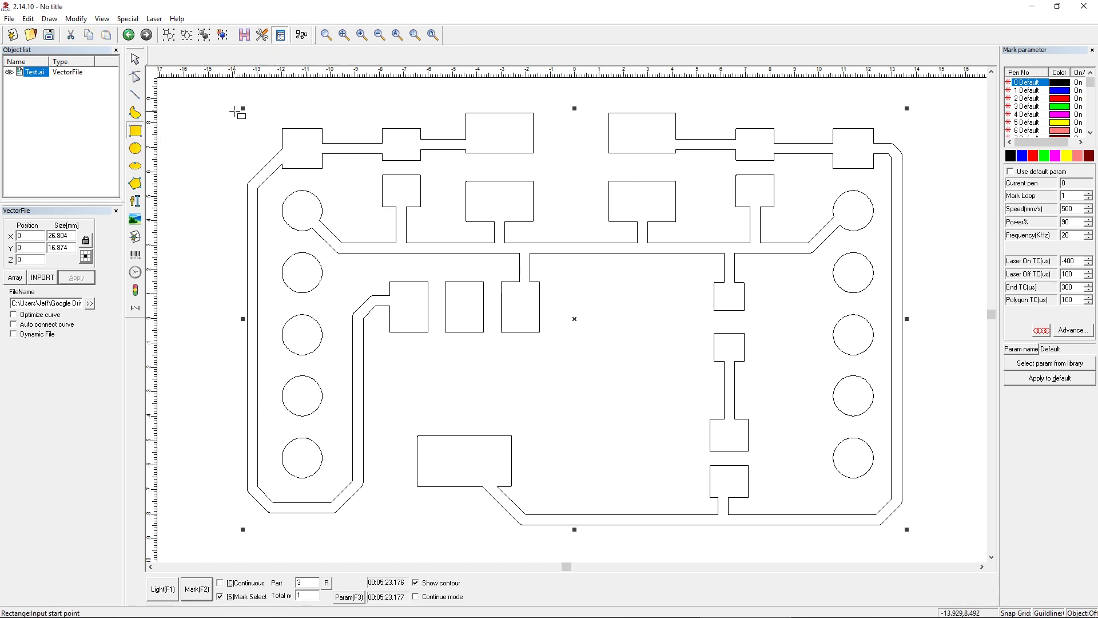
left_click_drag(234, 111, 914, 543)
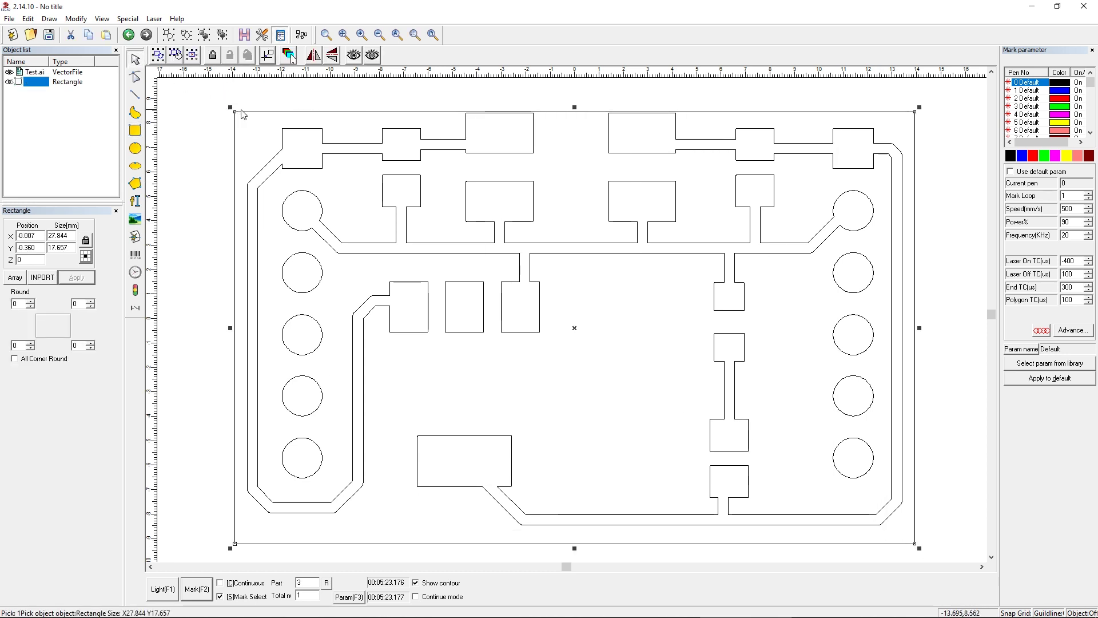
left_click_drag(245, 109, 247, 106)
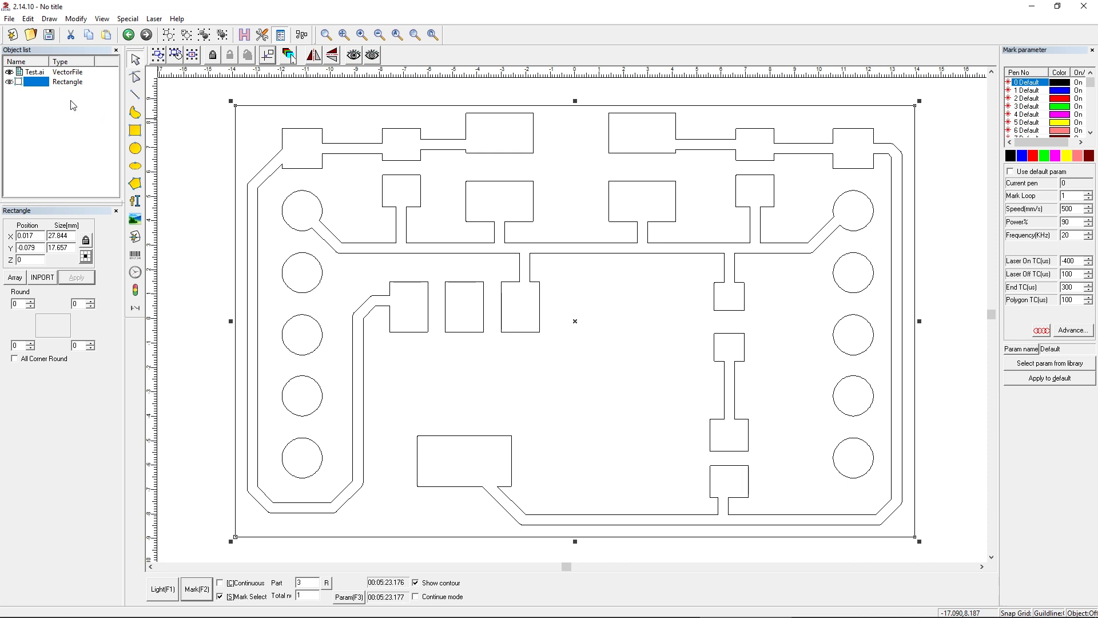
Give the selected board outline and frame a 0° cross hatch with 0.03 mm line spacing
left_click(33, 73, "shift")
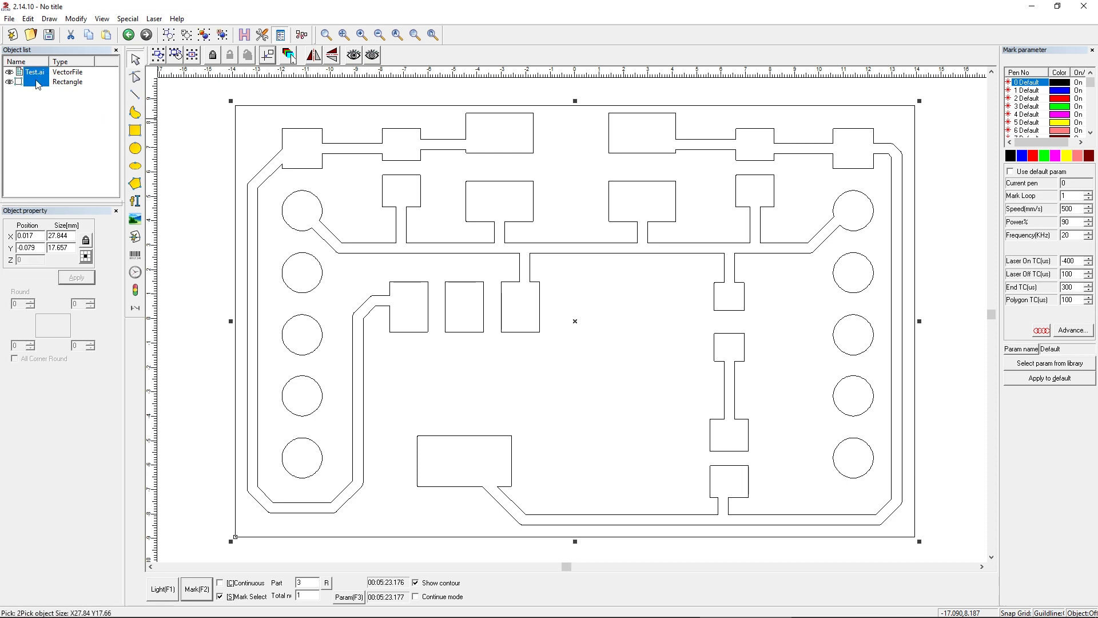
left_click(245, 35)
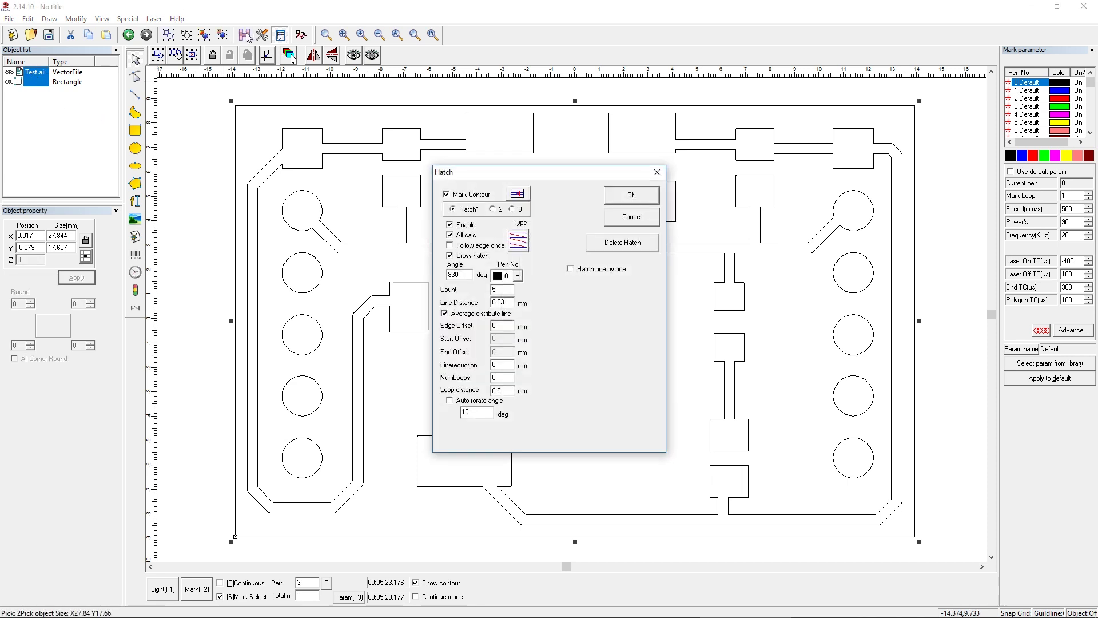
left_click_drag(485, 179, 582, 192)
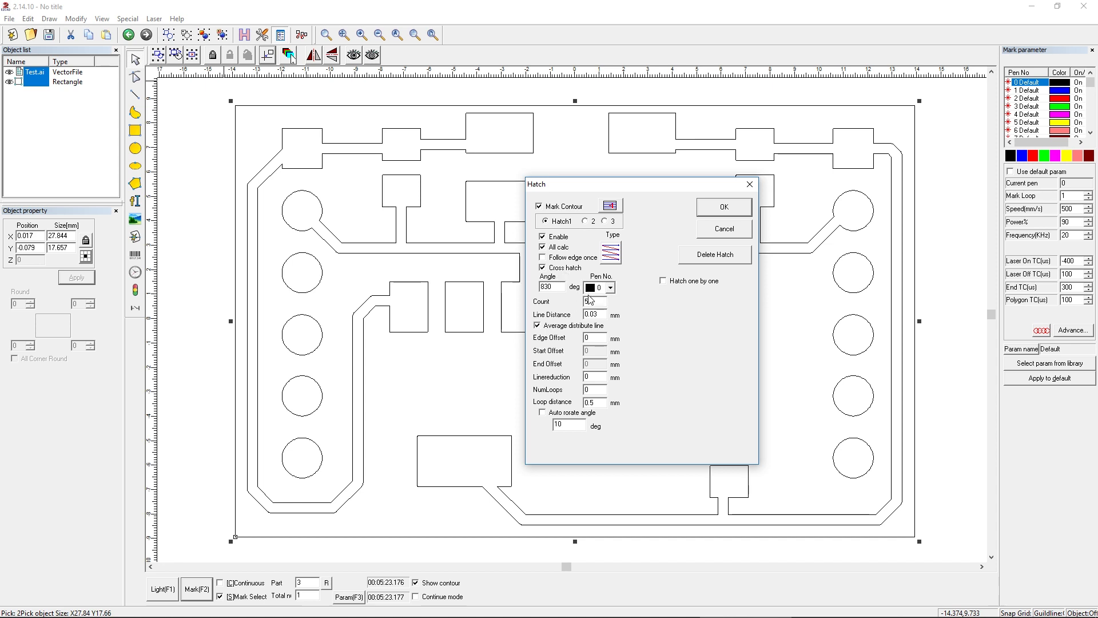
double_click(586, 304)
left_click(598, 315)
left_click(589, 222)
left_click(551, 223)
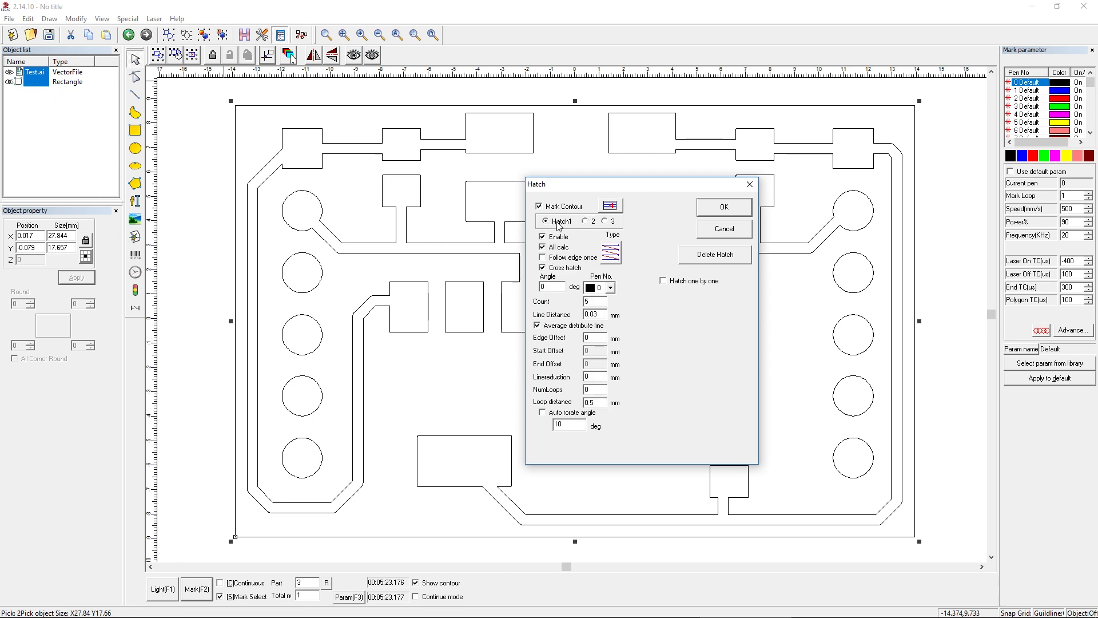
Apply the cross hatch so it fills around the traces and pads, inside the frame
left_click(723, 210)
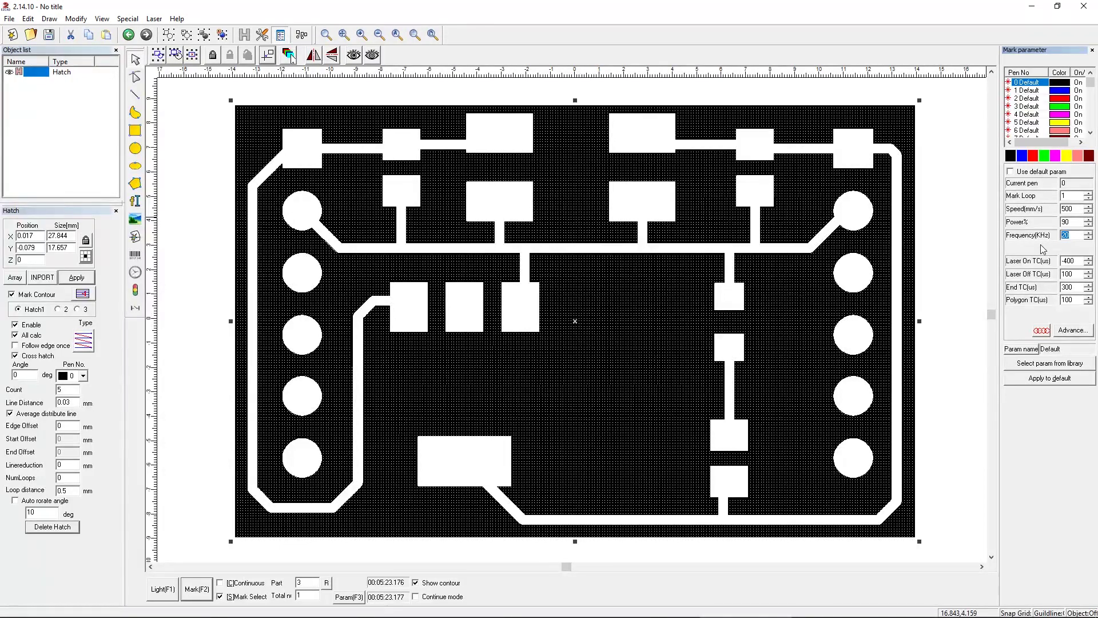
Clear the selection, then marquee-select the whole 27.844 × 17.657 mm hatch object
left_click(973, 238)
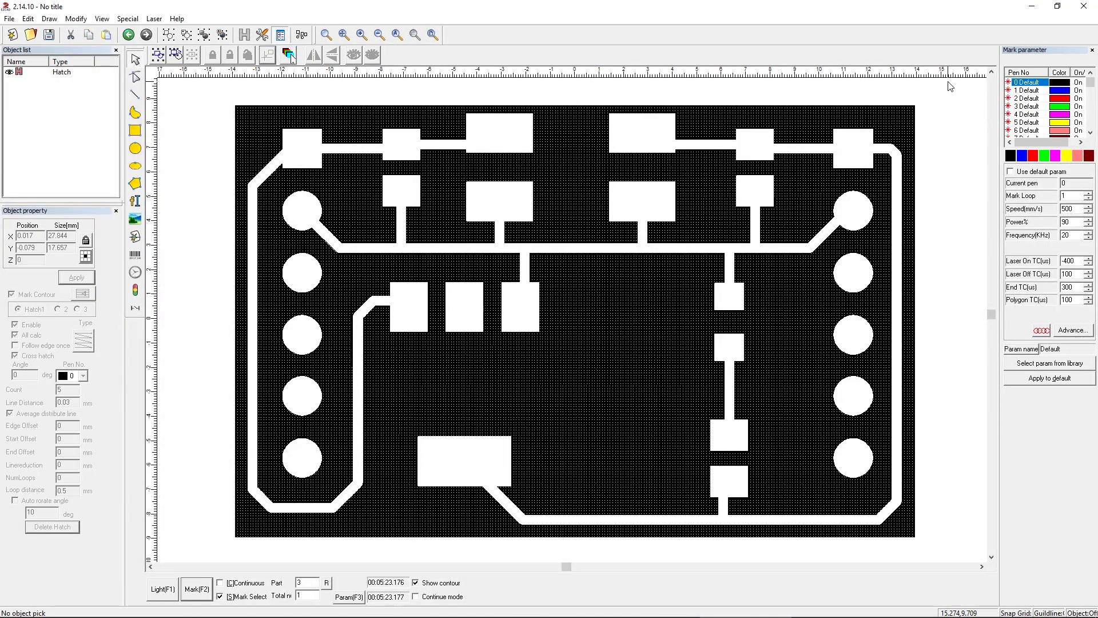
left_click_drag(510, 313, 180, 506)
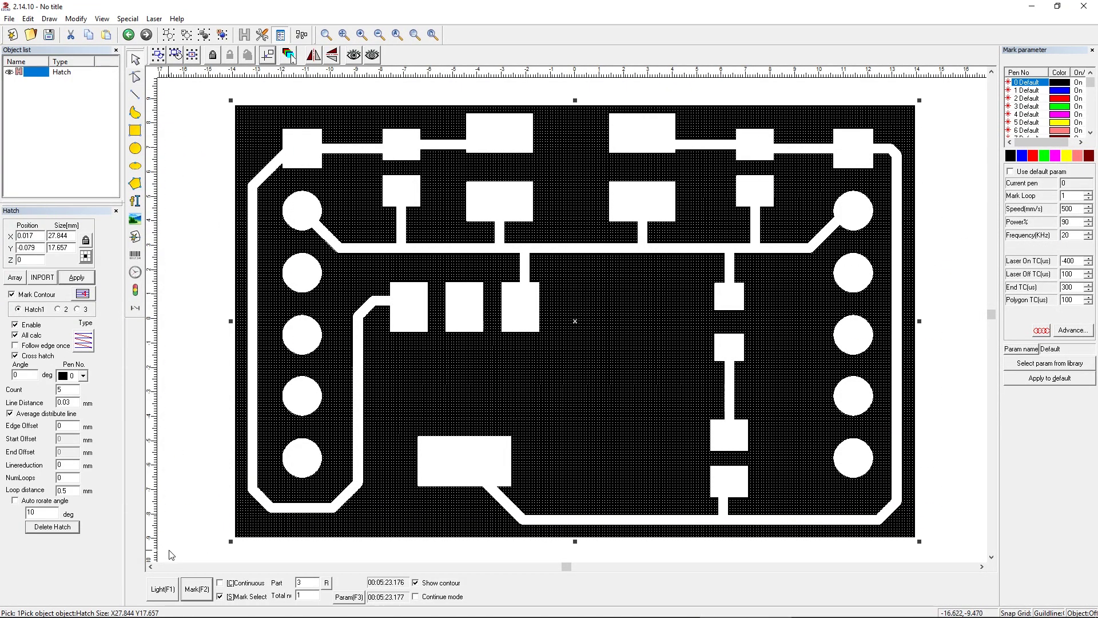